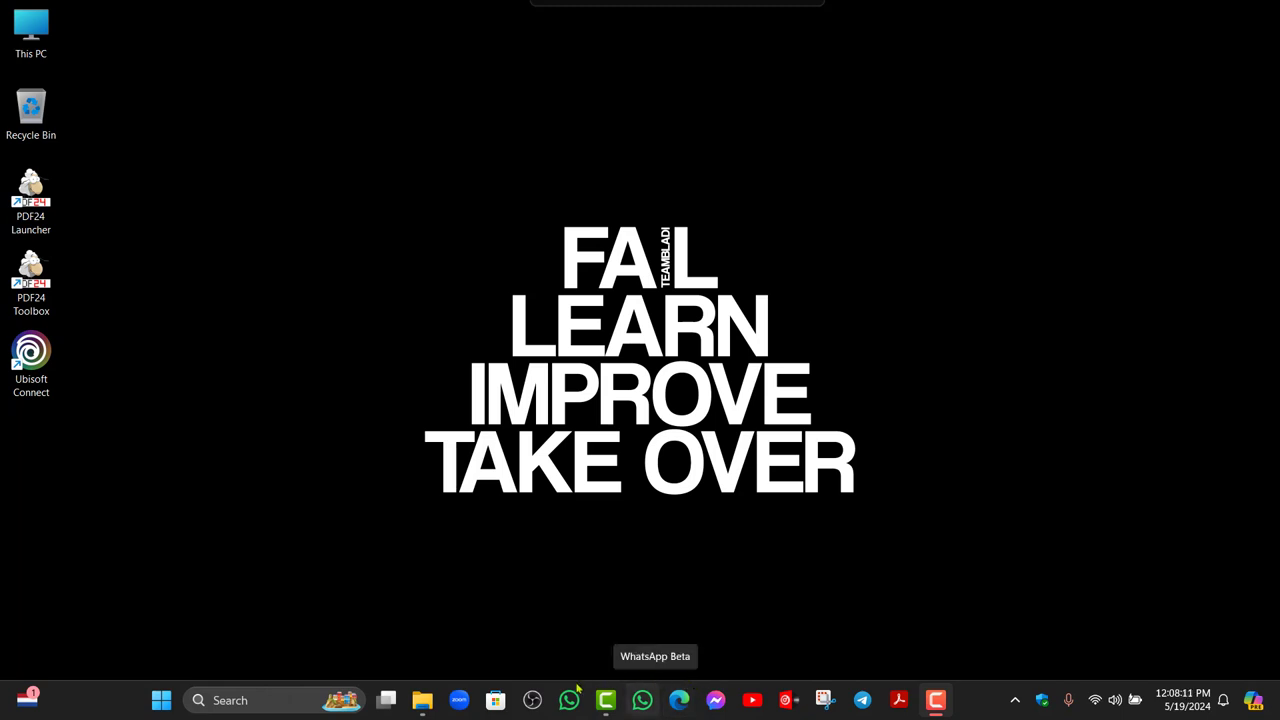
Restore the Downloads File Explorer window from the taskbar
{"action": "left_click", "coordinate": [424, 697]}
Open the excel folder and launch Call-Center-Dashboard.xlsx in Excel
{"action": "double_click", "coordinate": [229, 266]}
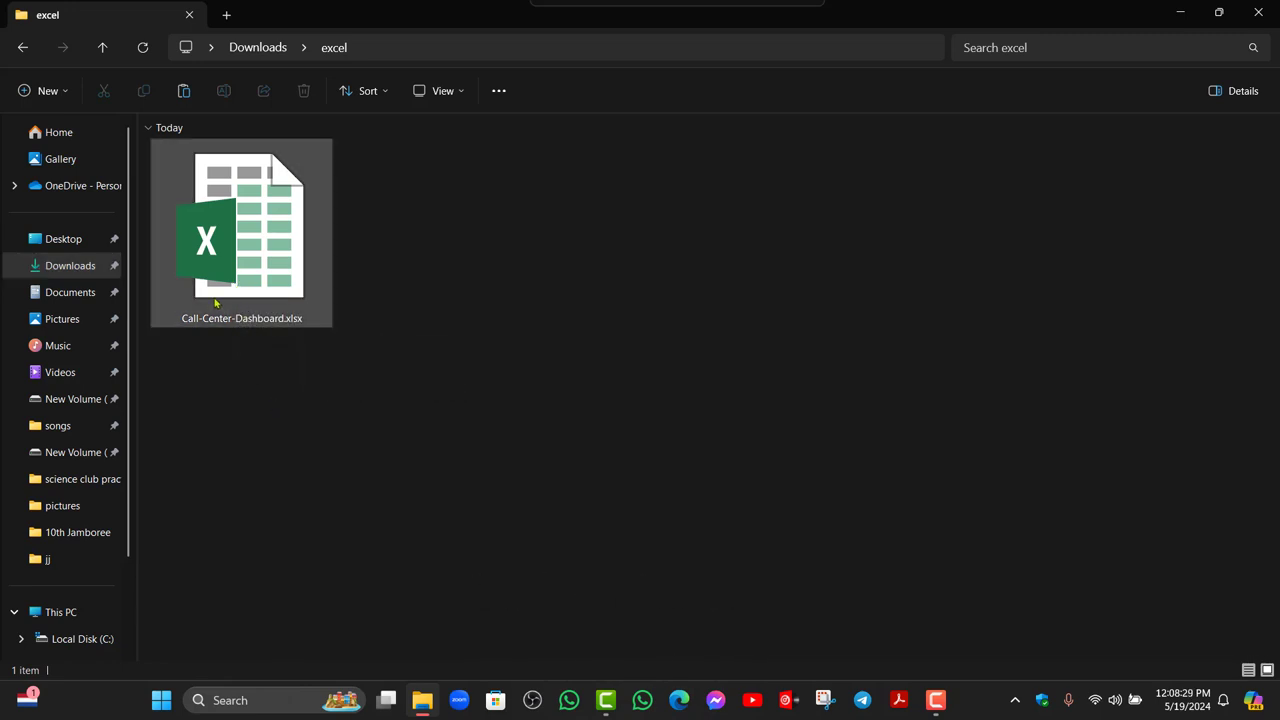
{"action": "left_click", "coordinate": [216, 302]}
{"action": "double_click", "coordinate": [216, 302]}
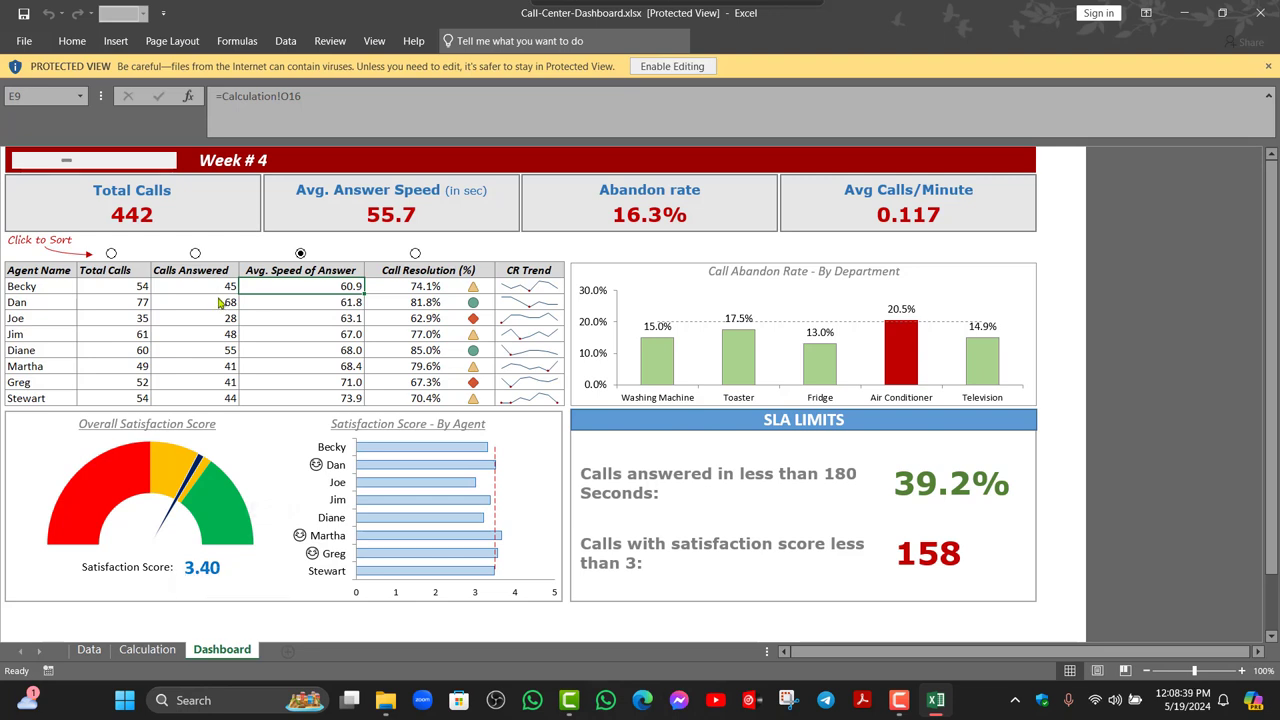
Inspect a few agent-table cells in Protected View, then close Excel
{"action": "left_click", "coordinate": [422, 313]}
{"action": "key", "text": "Down"}
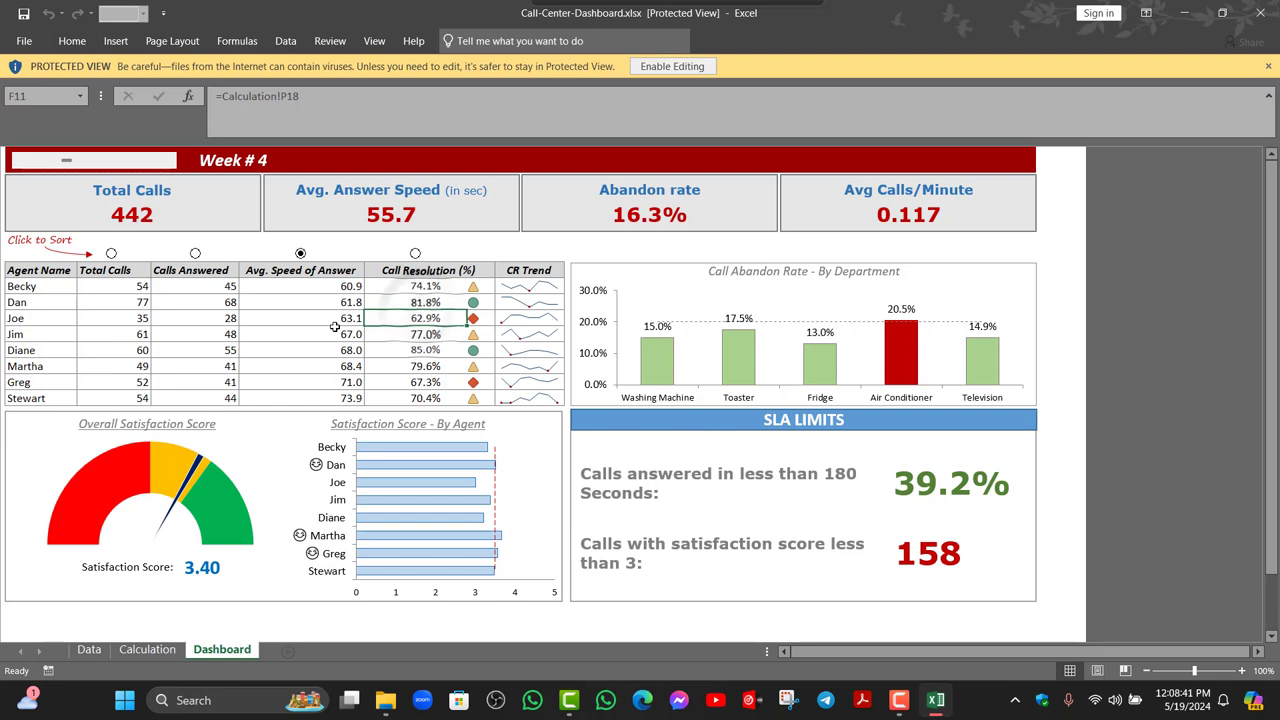
{"action": "key", "text": "Down"}
{"action": "key", "text": "Down"}
{"action": "left_click", "coordinate": [330, 350]}
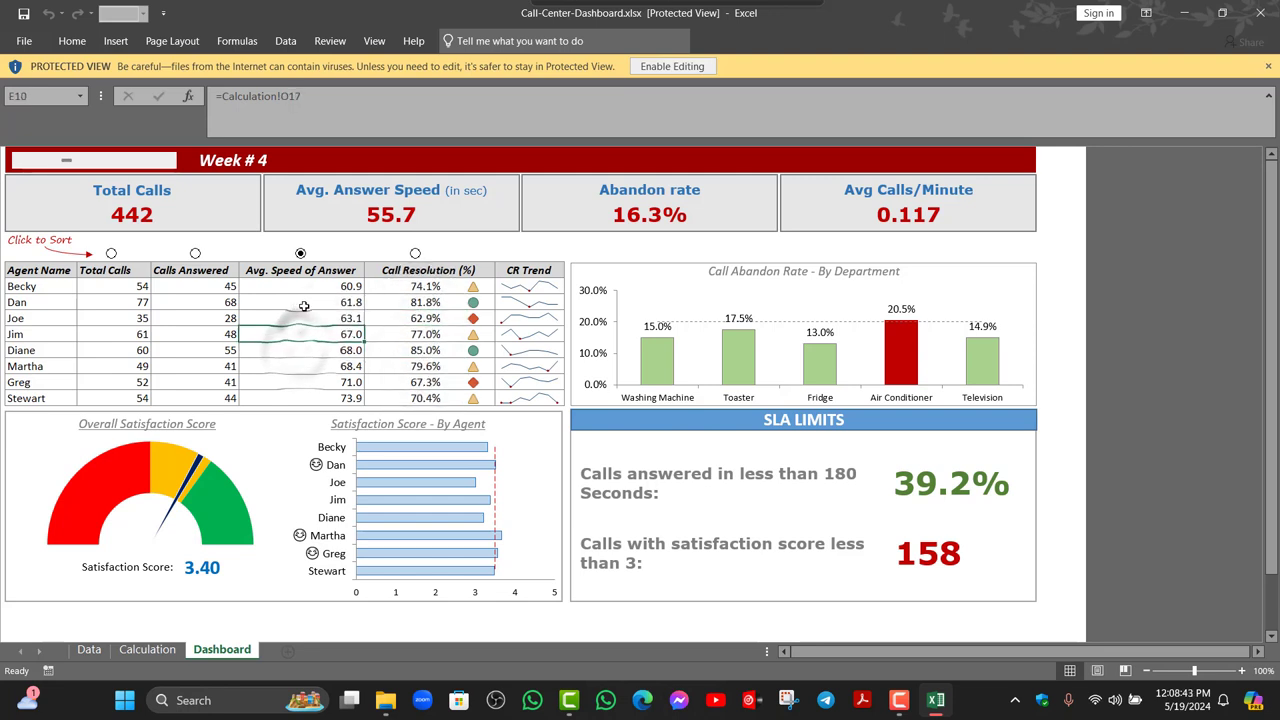
{"action": "left_click", "coordinate": [1262, 12]}
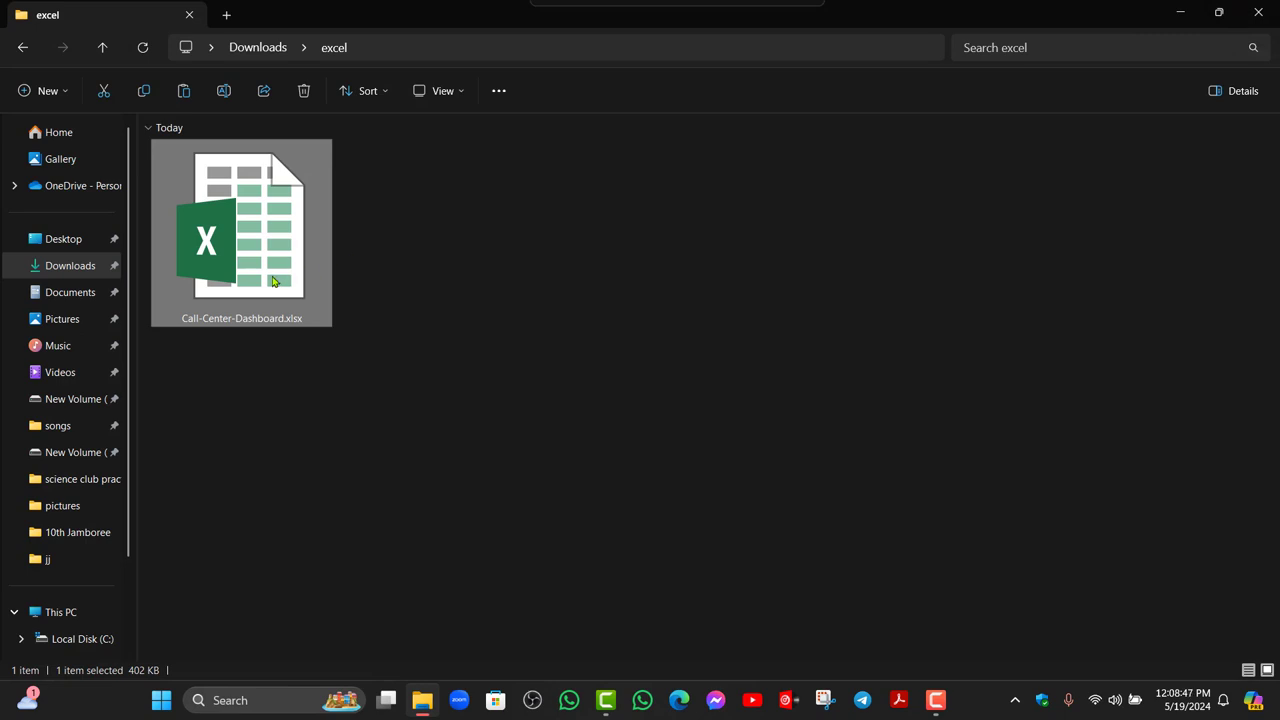
Duplicate Call-Center-Dashboard.xlsx in the excel folder
{"action": "key", "text": "ctrl+c"}
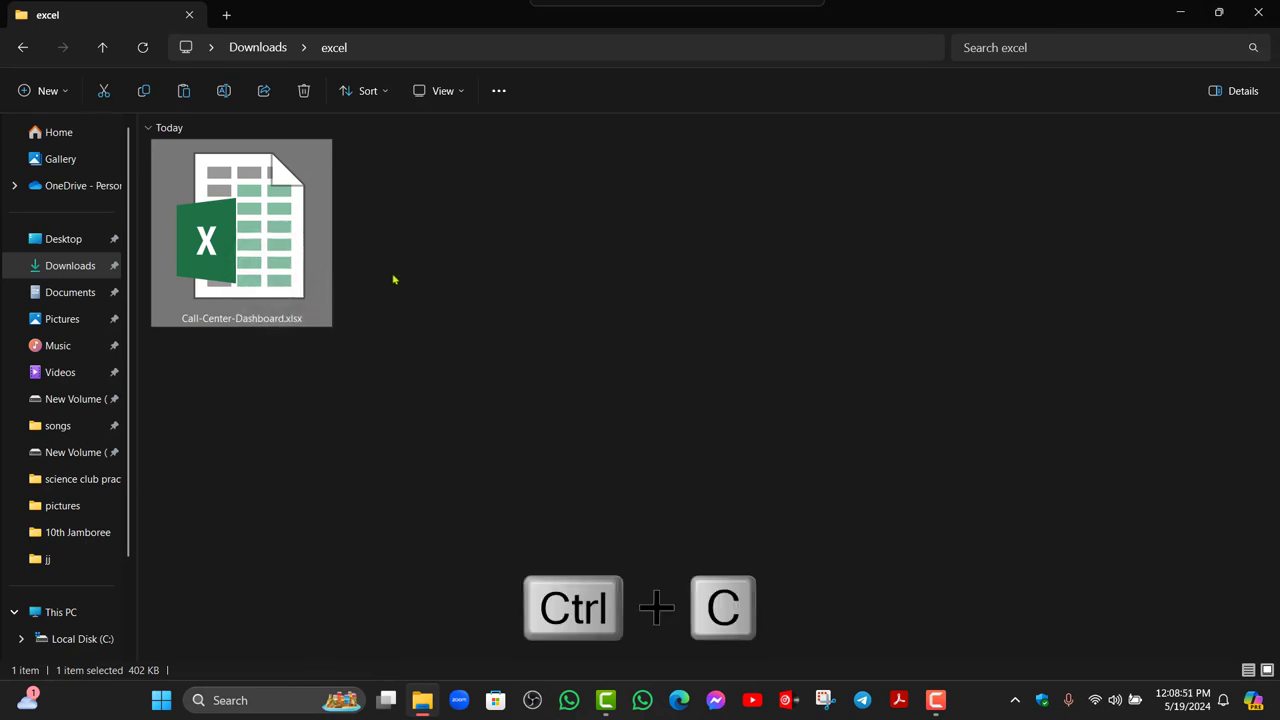
{"action": "left_click", "coordinate": [474, 262]}
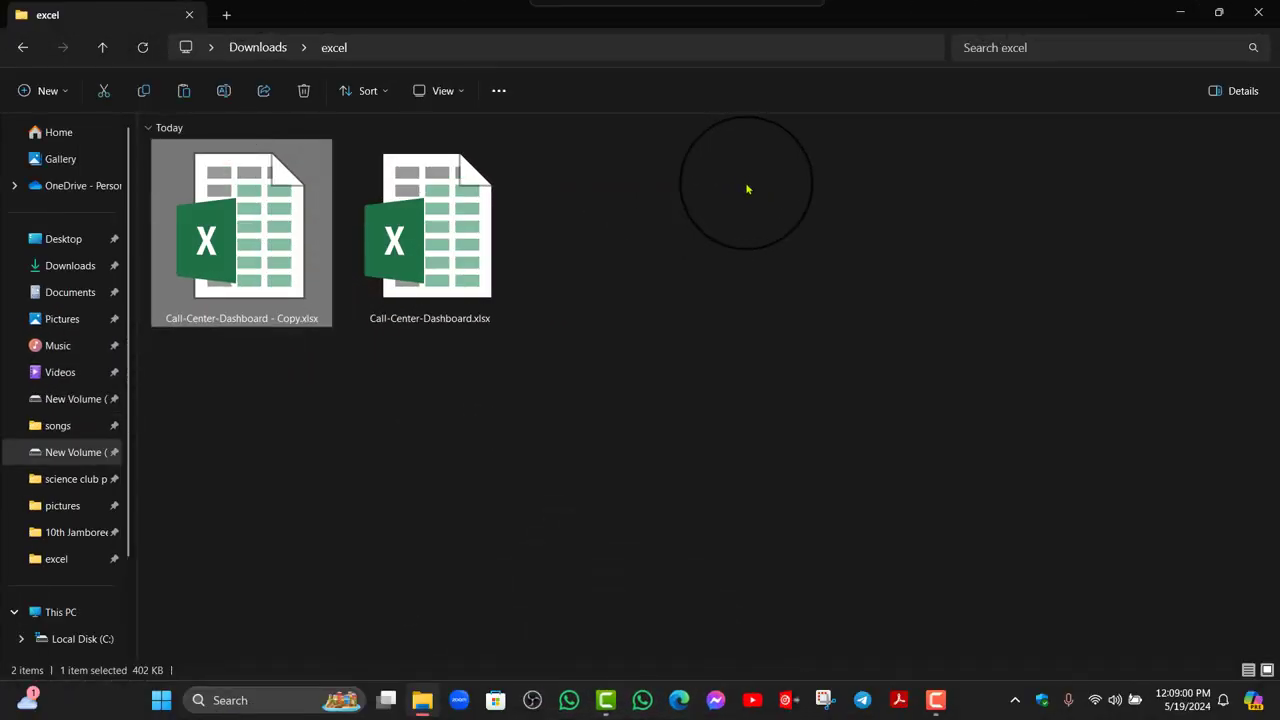
{"action": "key", "text": "ctrl+v"}
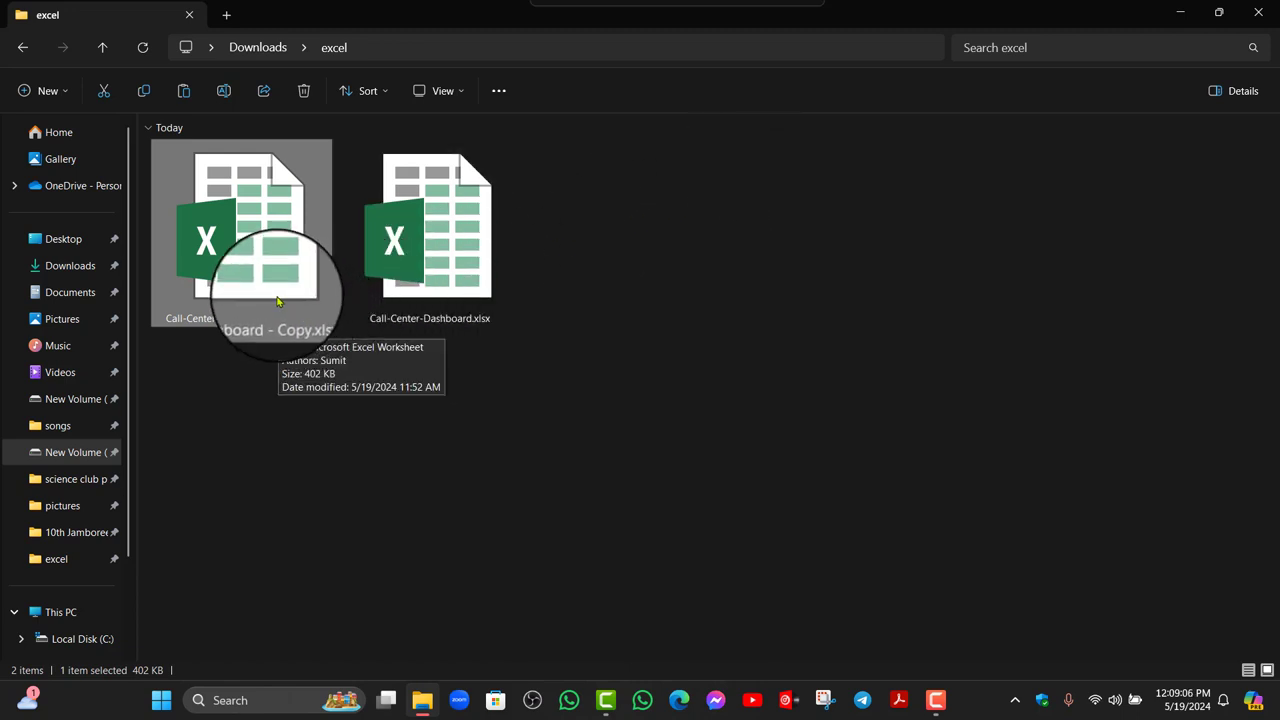
Rename the copy's extension from .xlsx to .zip and accept the extension change
{"action": "key", "text": "F2"}
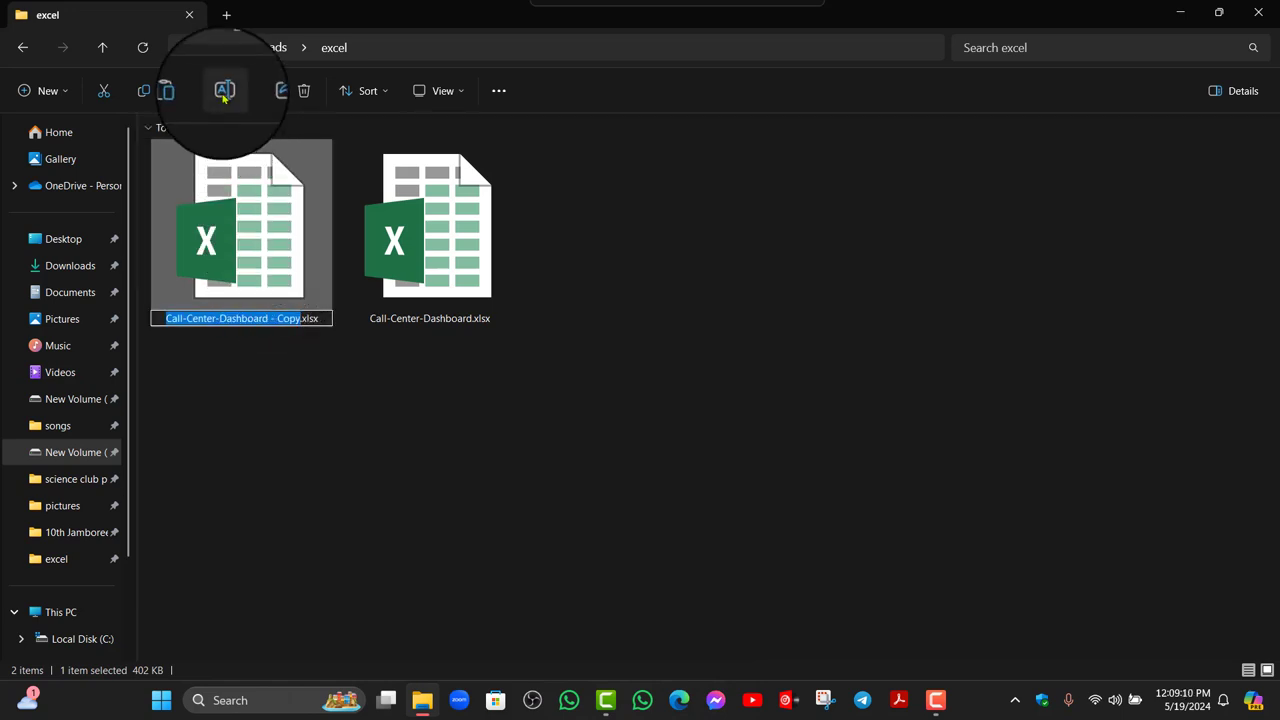
{"action": "left_click", "coordinate": [322, 318]}
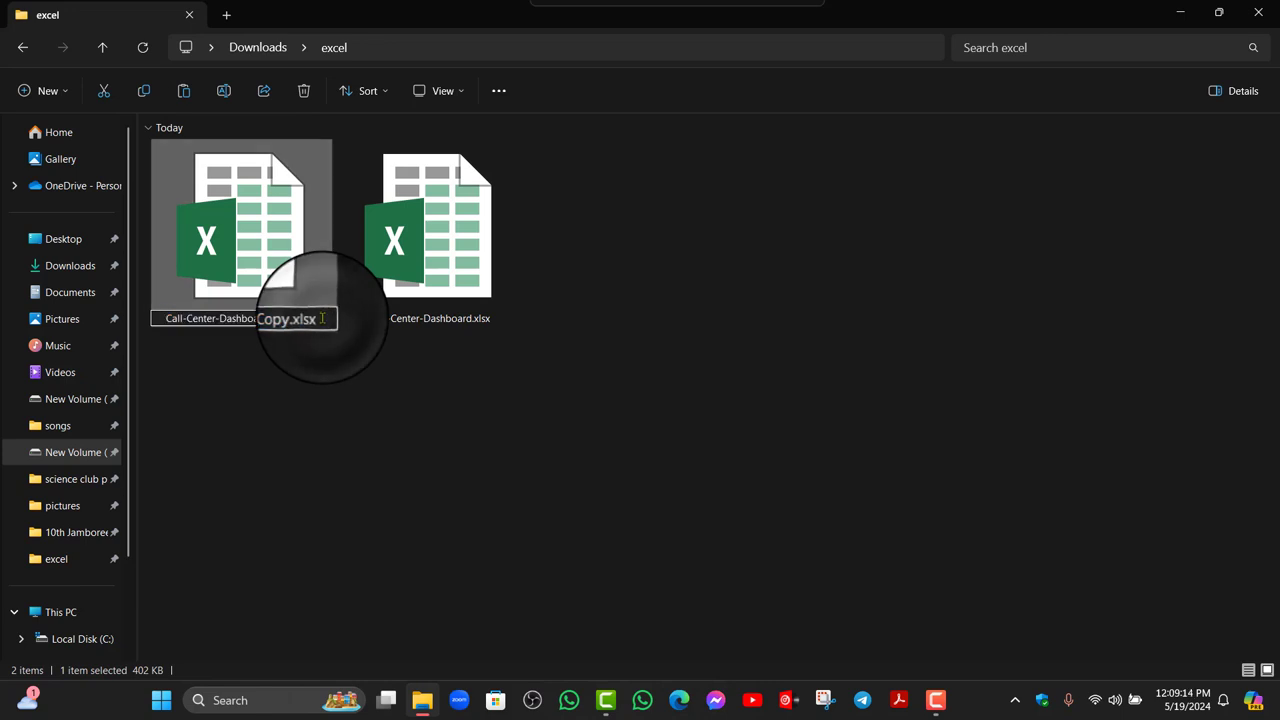
{"action": "key", "text": "BackSpace"}
{"action": "key", "text": "BackSpace"}
{"action": "key", "text": "BackSpace"}
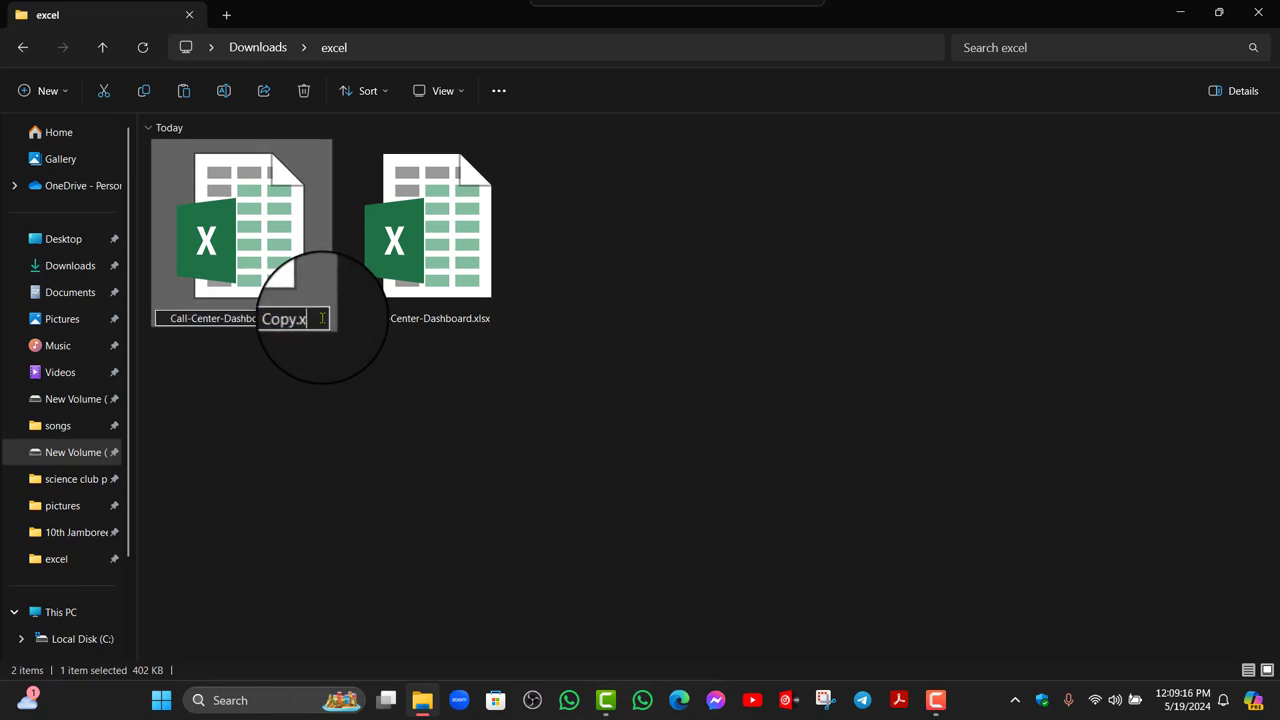
{"action": "key", "text": "BackSpace"}
{"action": "type", "text": "zip"}
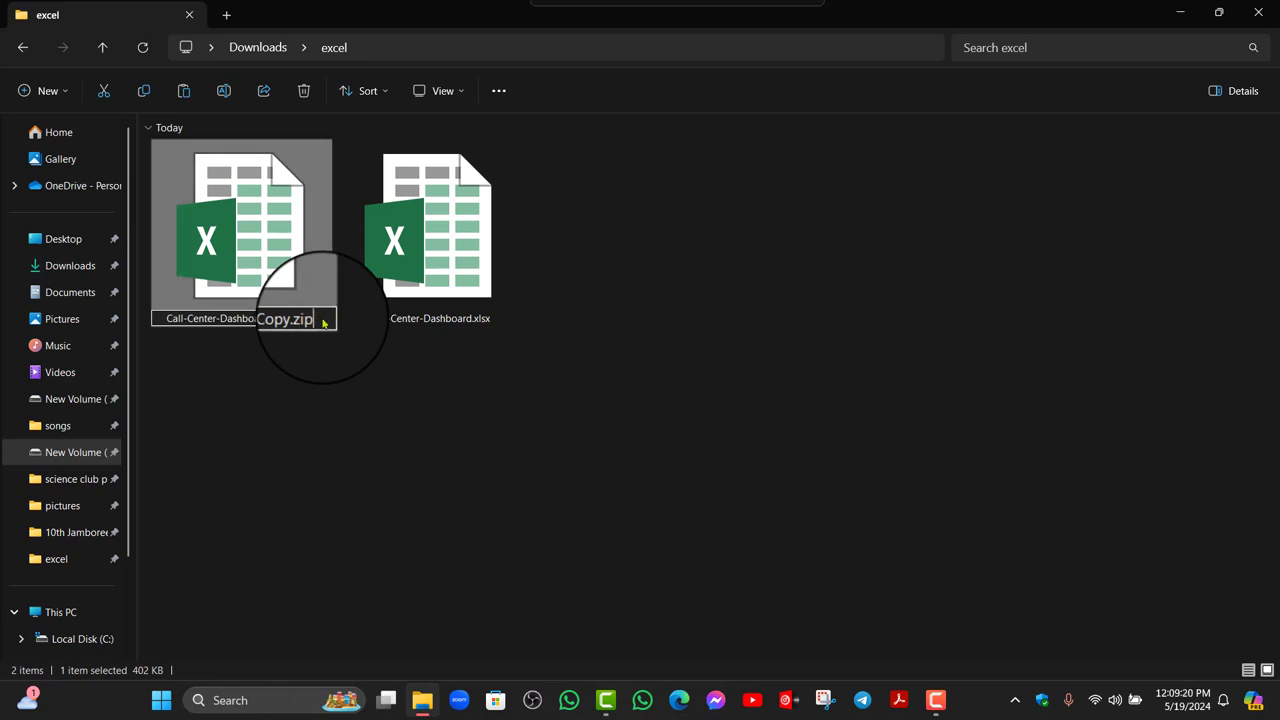
{"action": "key", "text": "Return"}
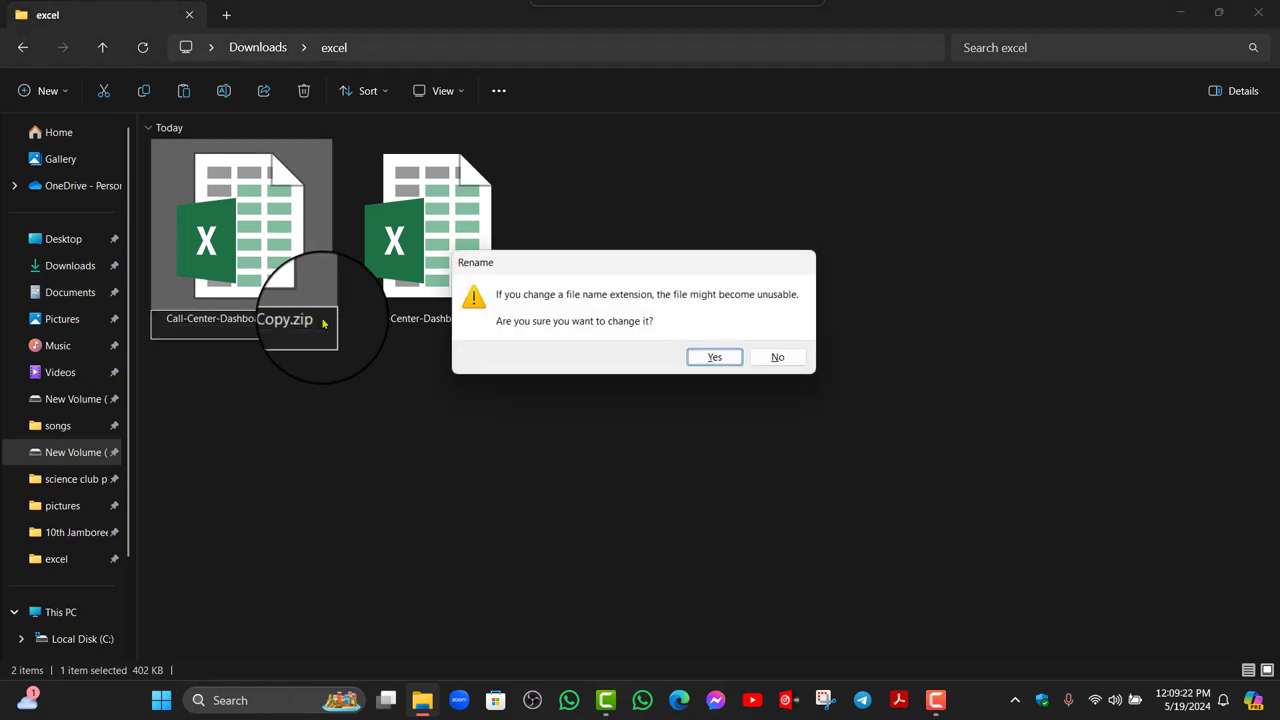
{"action": "left_click", "coordinate": [710, 358]}
{"action": "left_click", "coordinate": [262, 270]}
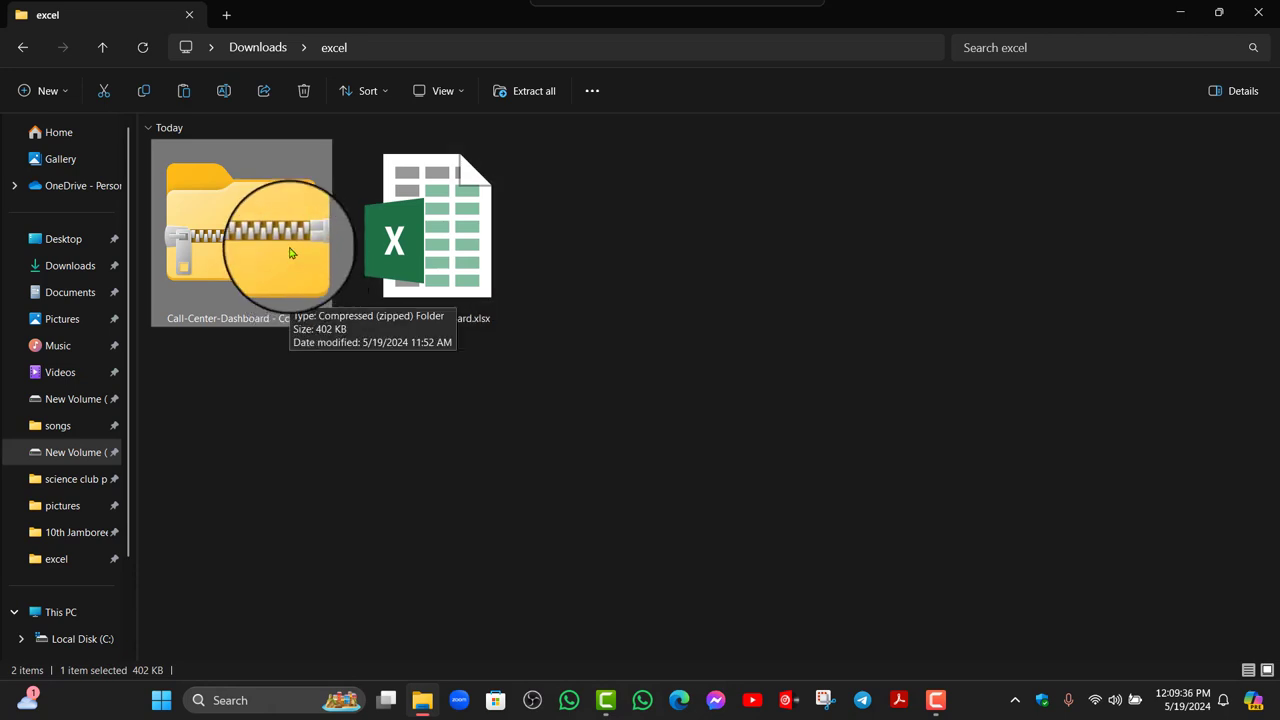
Browse into the zip's xl/worksheets folder, select sheet3.xml, then return to Downloads
{"action": "double_click", "coordinate": [240, 305]}
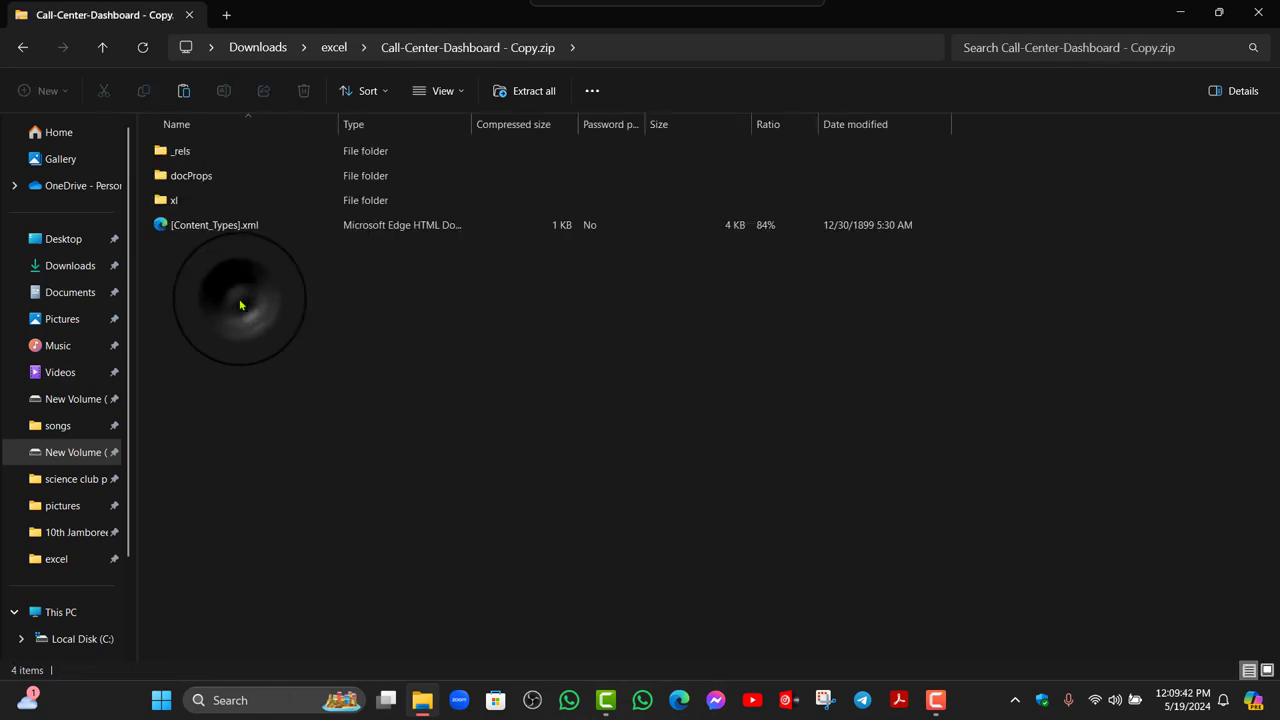
{"action": "double_click", "coordinate": [233, 248]}
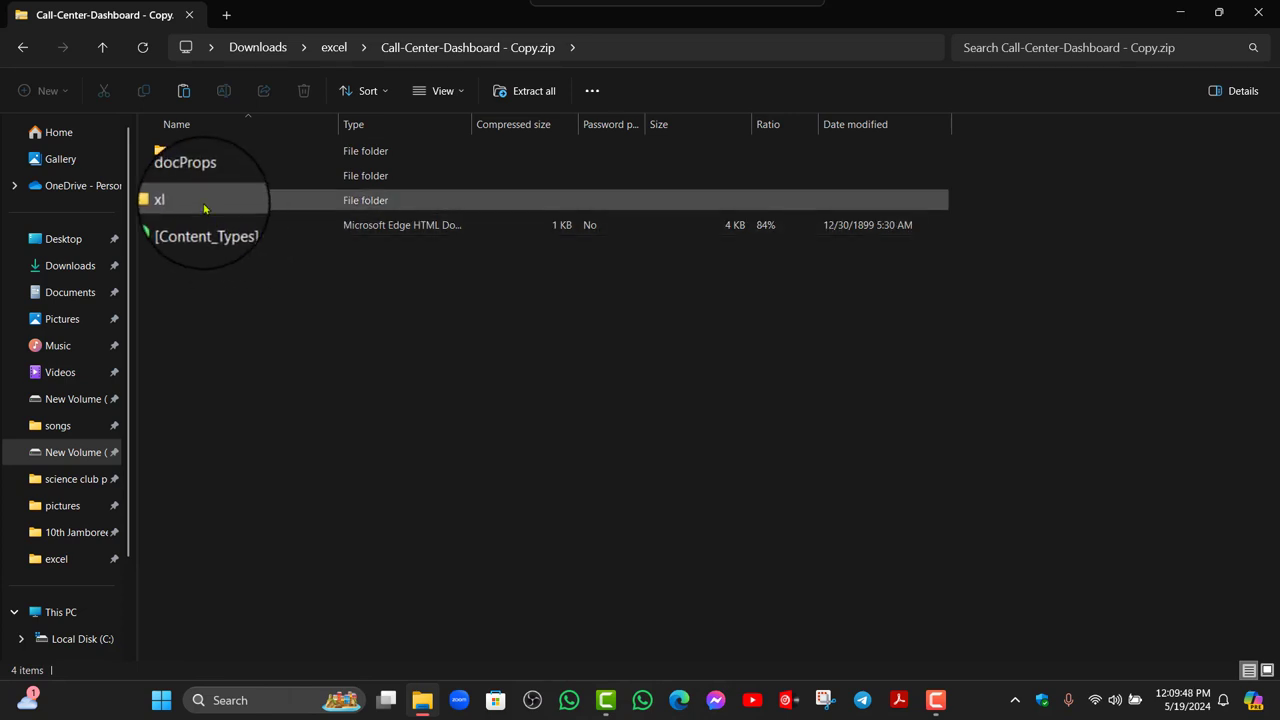
{"action": "double_click", "coordinate": [204, 208]}
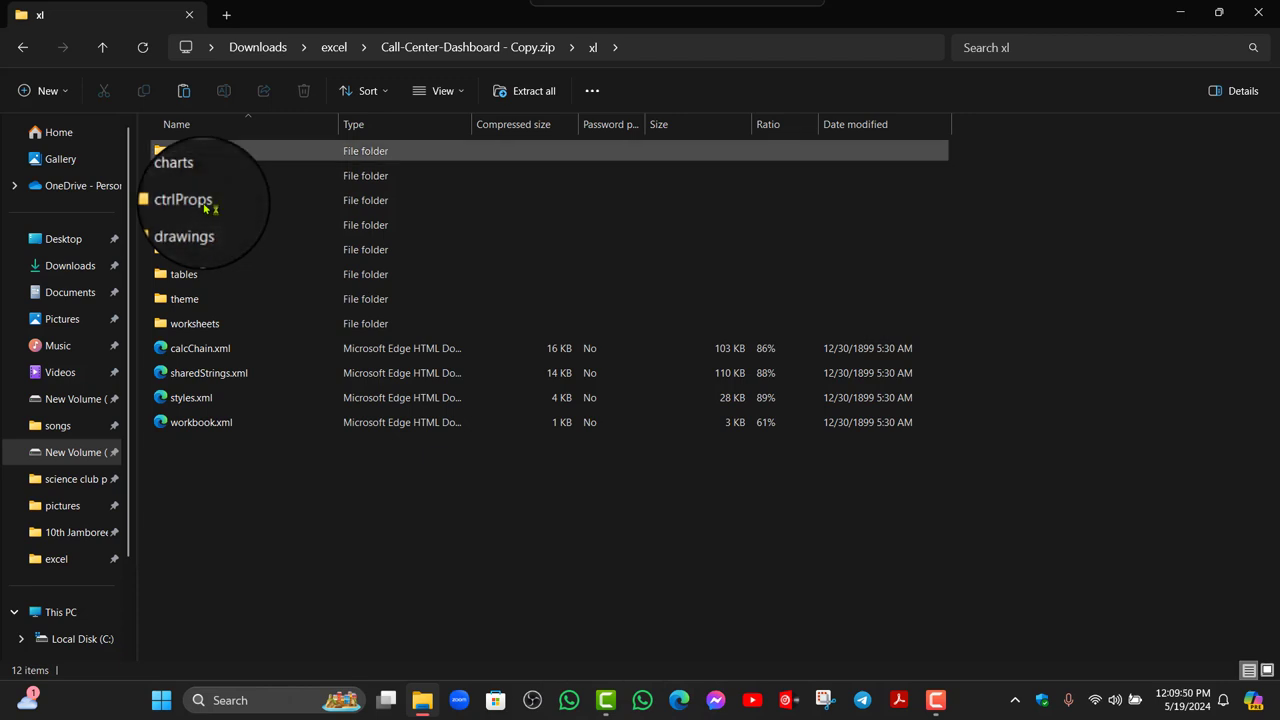
{"action": "key", "text": "Down"}
{"action": "key", "text": "Down"}
{"action": "key", "text": "Down"}
{"action": "key", "text": "Down"}
{"action": "key", "text": "Down"}
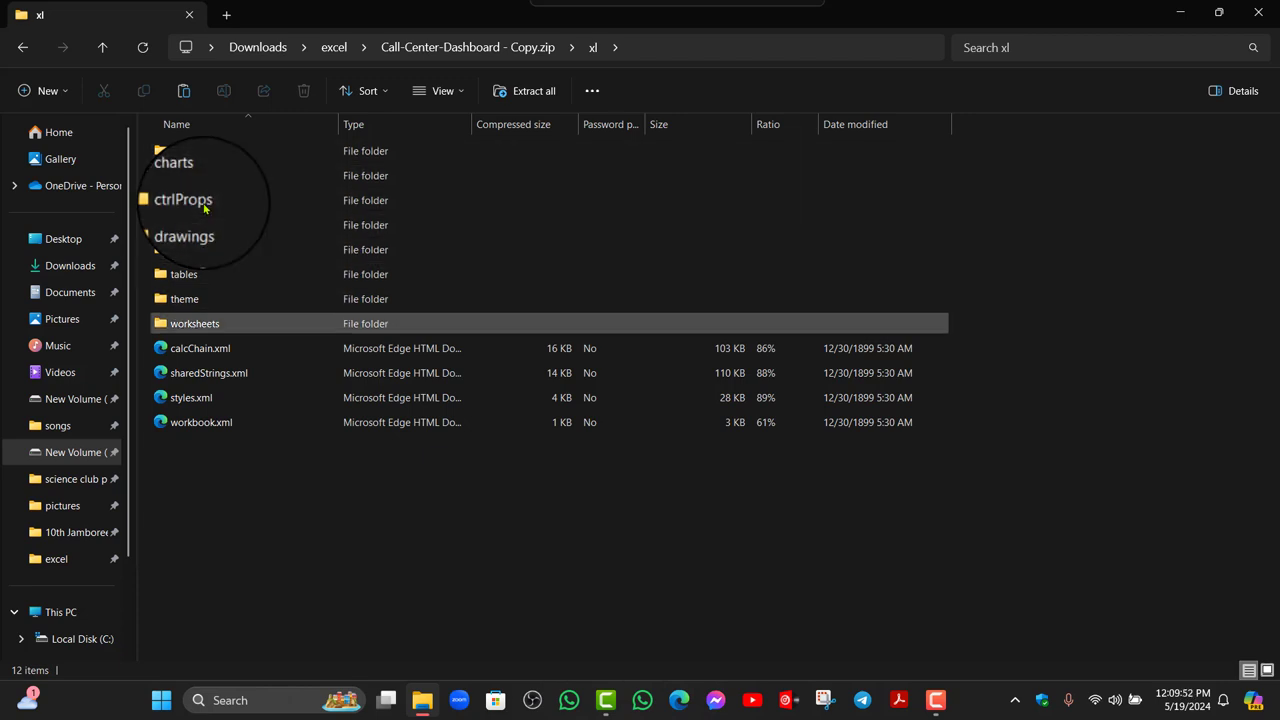
{"action": "key", "text": "Down"}
{"action": "key", "text": "Up"}
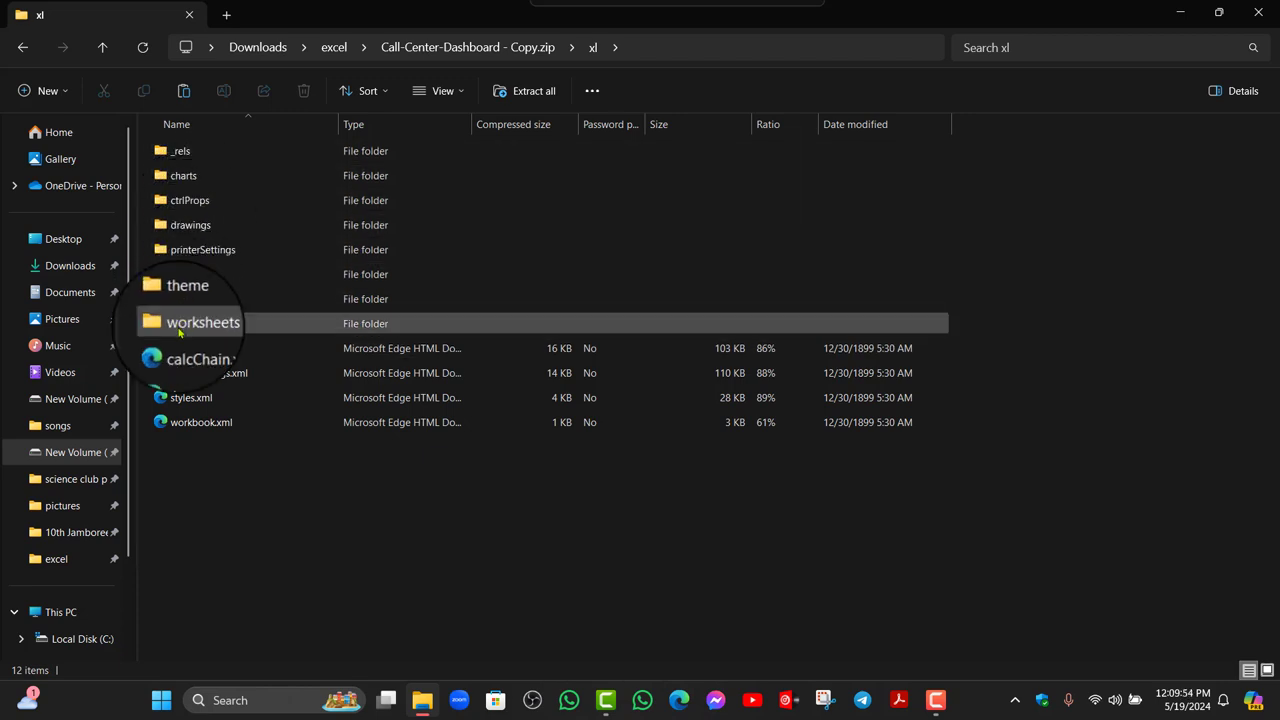
{"action": "double_click", "coordinate": [179, 333]}
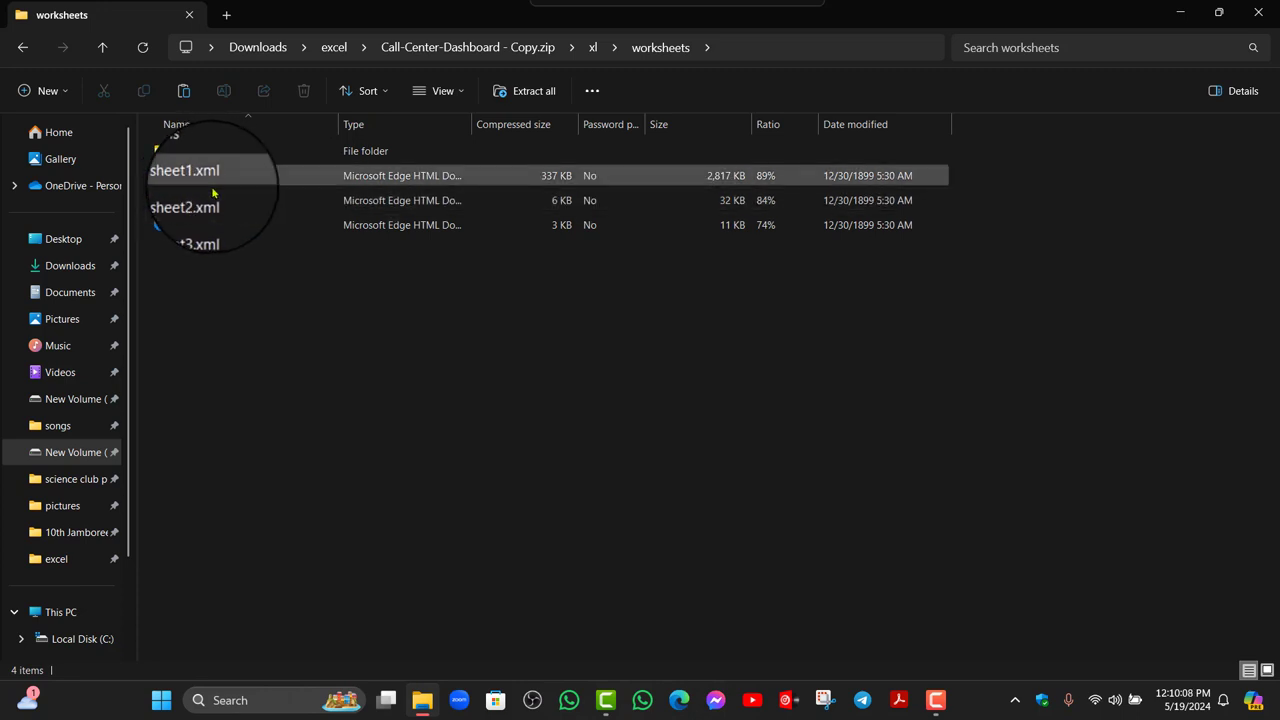
{"action": "left_click", "coordinate": [230, 229]}
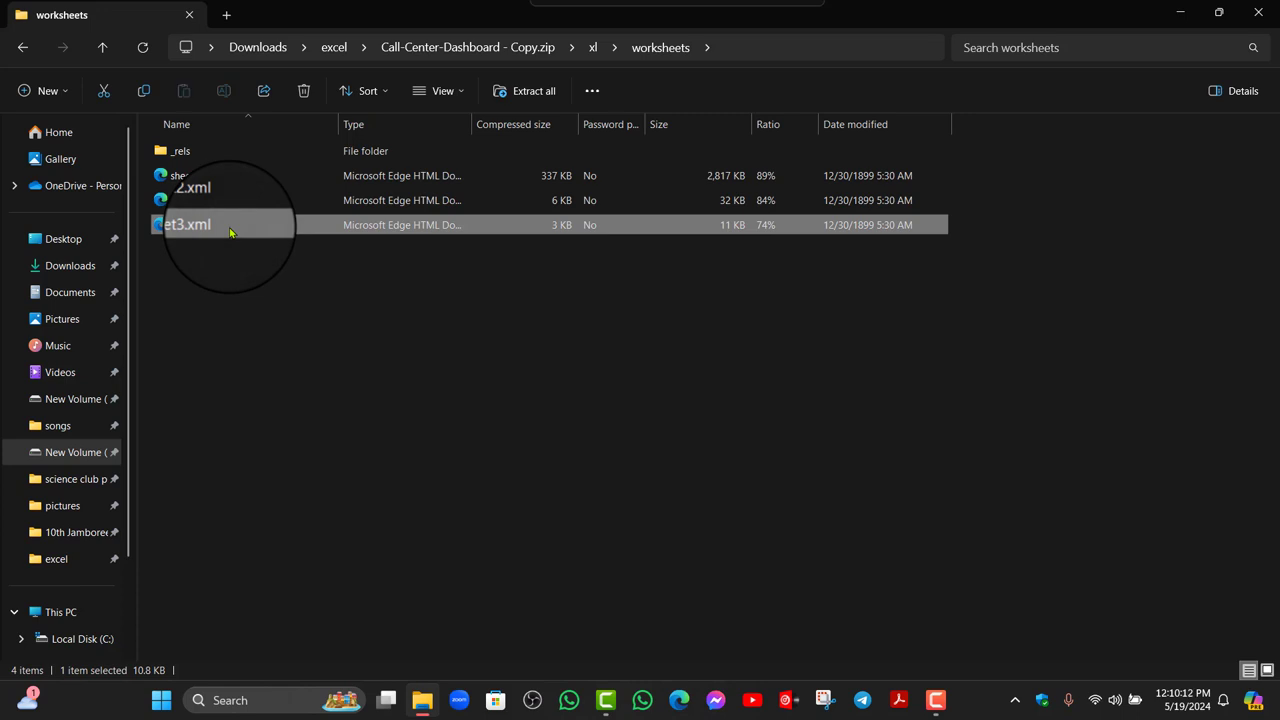
{"action": "left_click", "coordinate": [260, 48]}
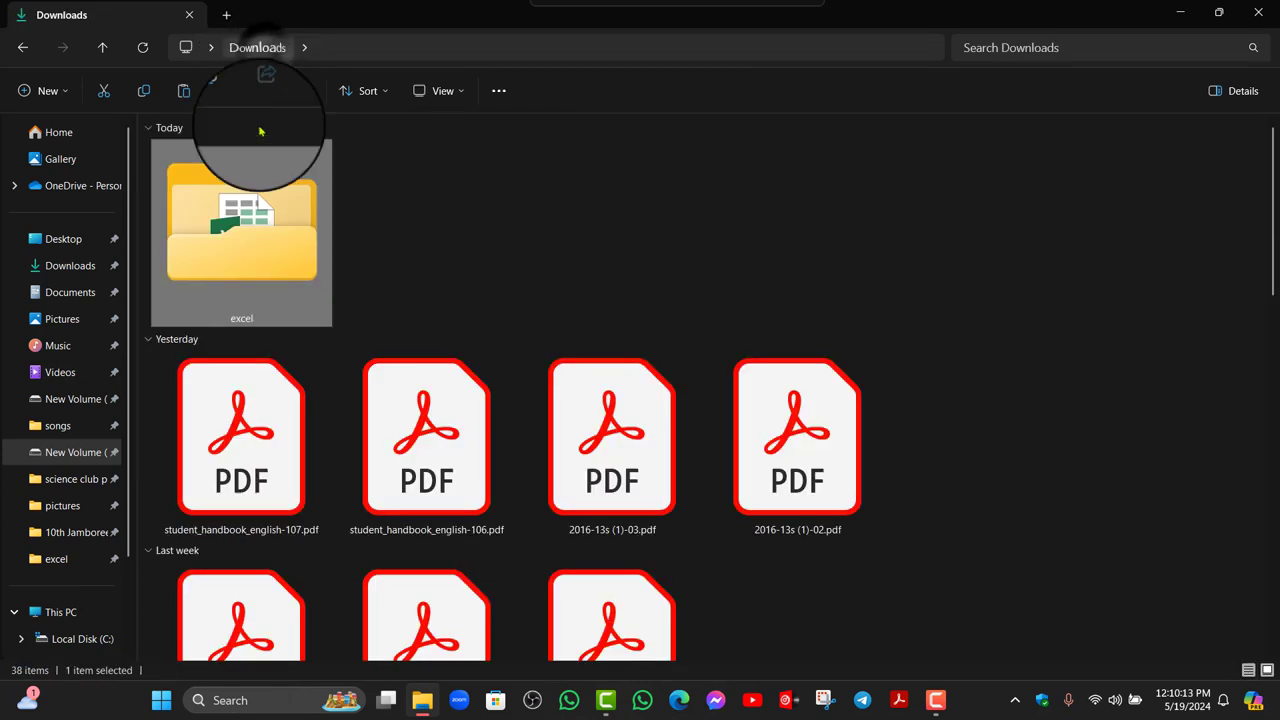
Paste sheet3.xml into the excel folder and open it in Notepad
{"action": "double_click", "coordinate": [251, 249]}
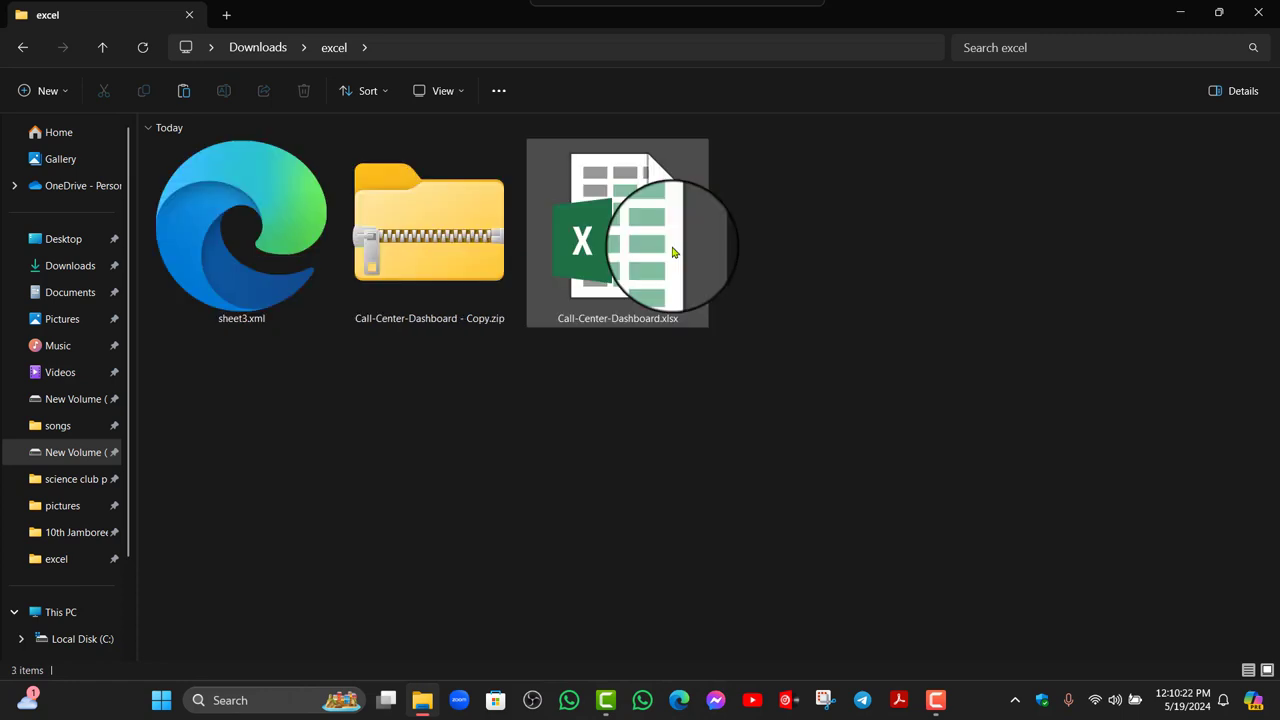
{"action": "left_click", "coordinate": [207, 265]}
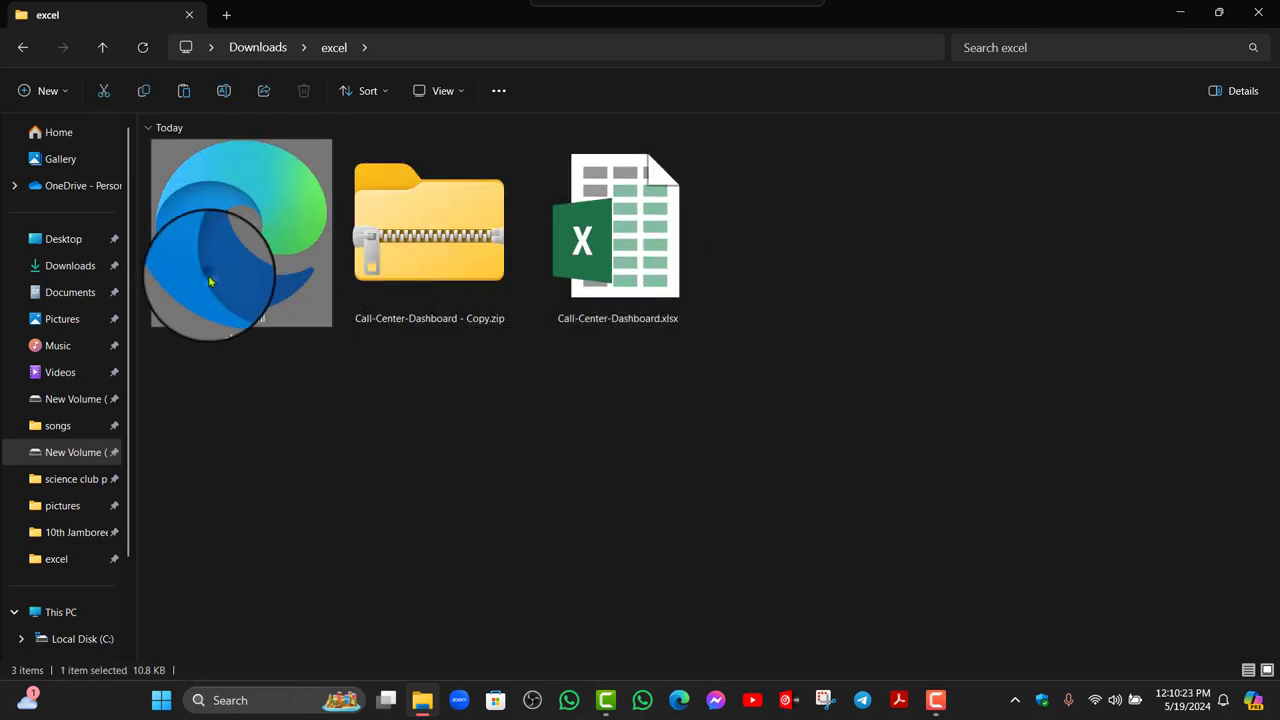
{"action": "right_click", "coordinate": [251, 219]}
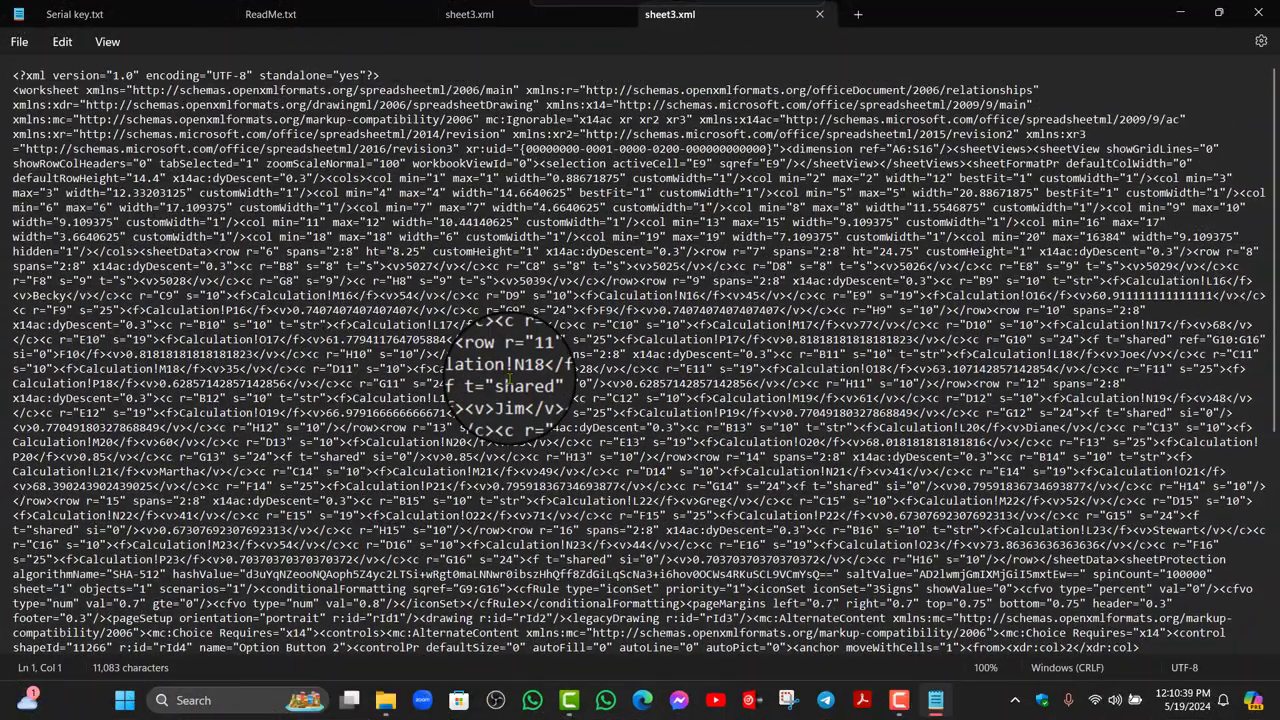
Search the XML for 'protect' and begin selecting the sheetProtection element
{"action": "key", "text": "ctrl+f"}
{"action": "type", "text": "protect"}
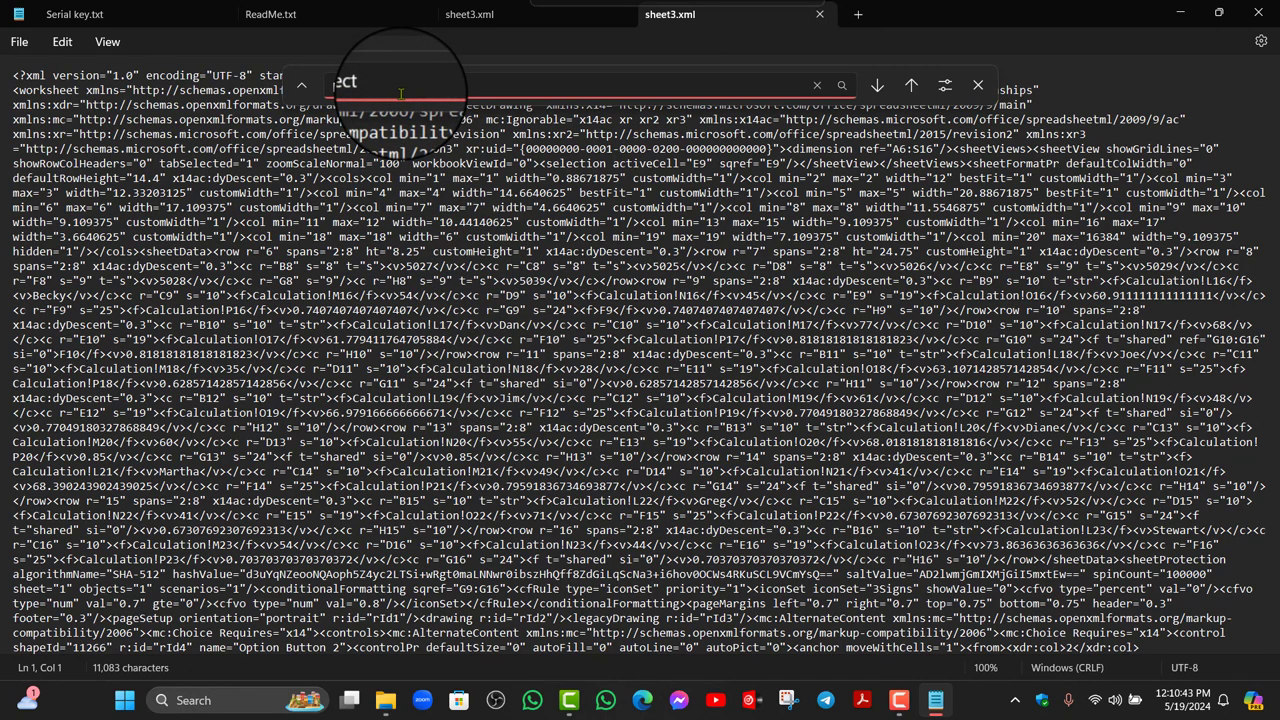
{"action": "key", "text": "Return"}
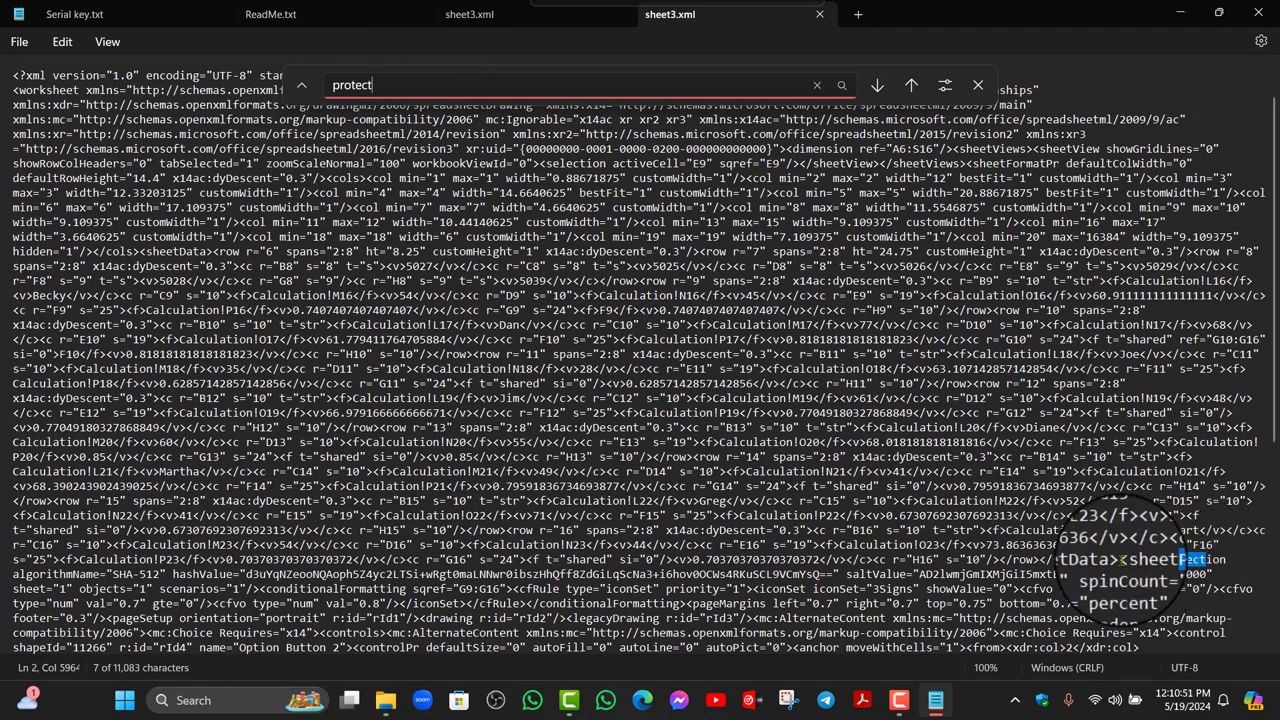
{"action": "left_click", "coordinate": [1122, 560]}
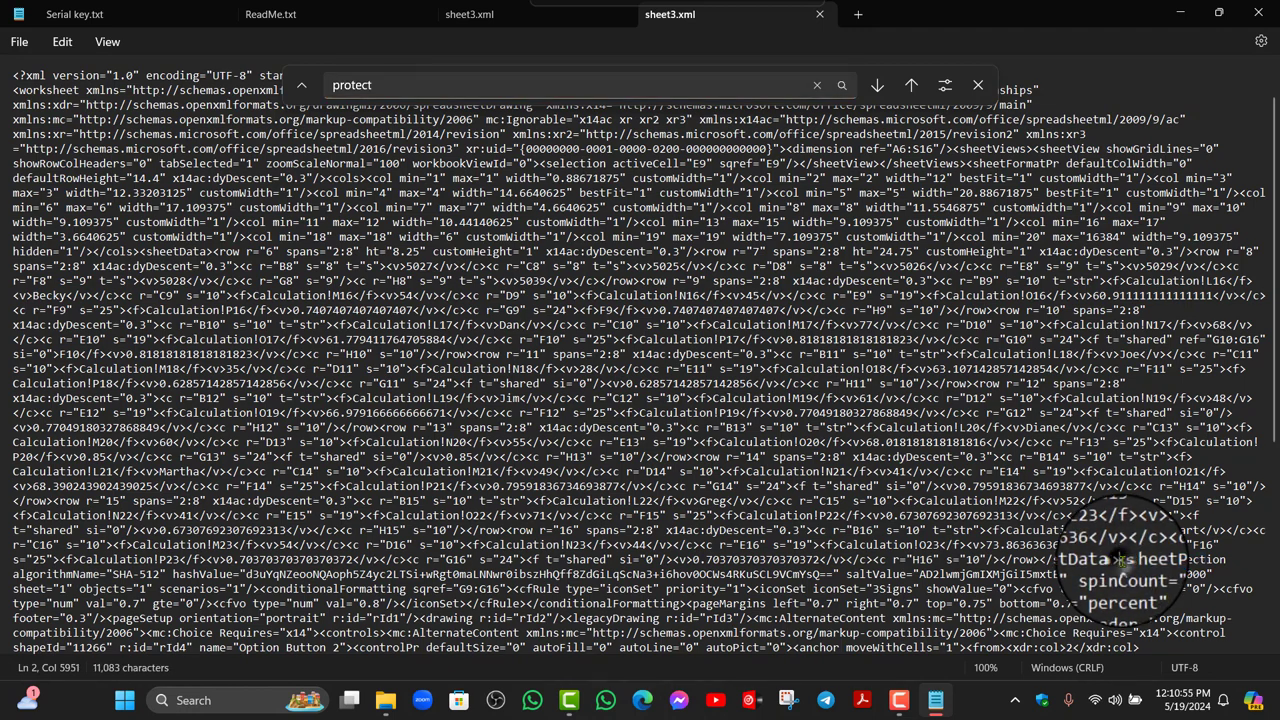
{"action": "left_click_drag", "start_coordinate": [1122, 560], "coordinate": [1192, 582]}
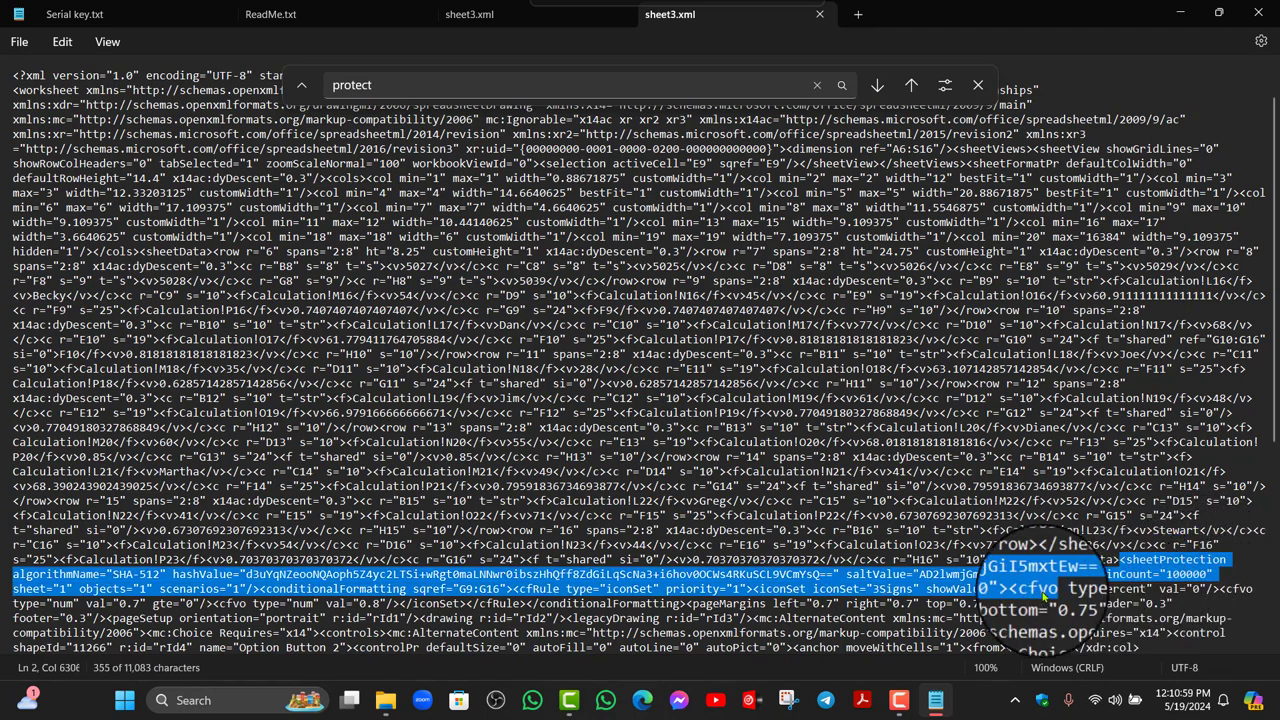
Select the entire <sheetProtection .../> element and delete it
{"action": "mouse_move", "coordinate": [1192, 582]}
{"action": "left_mouse_down"}
{"action": "mouse_move", "coordinate": [632, 612]}
{"action": "mouse_move", "coordinate": [238, 591]}
{"action": "left_mouse_up"}
{"action": "right_click", "coordinate": [239, 591]}
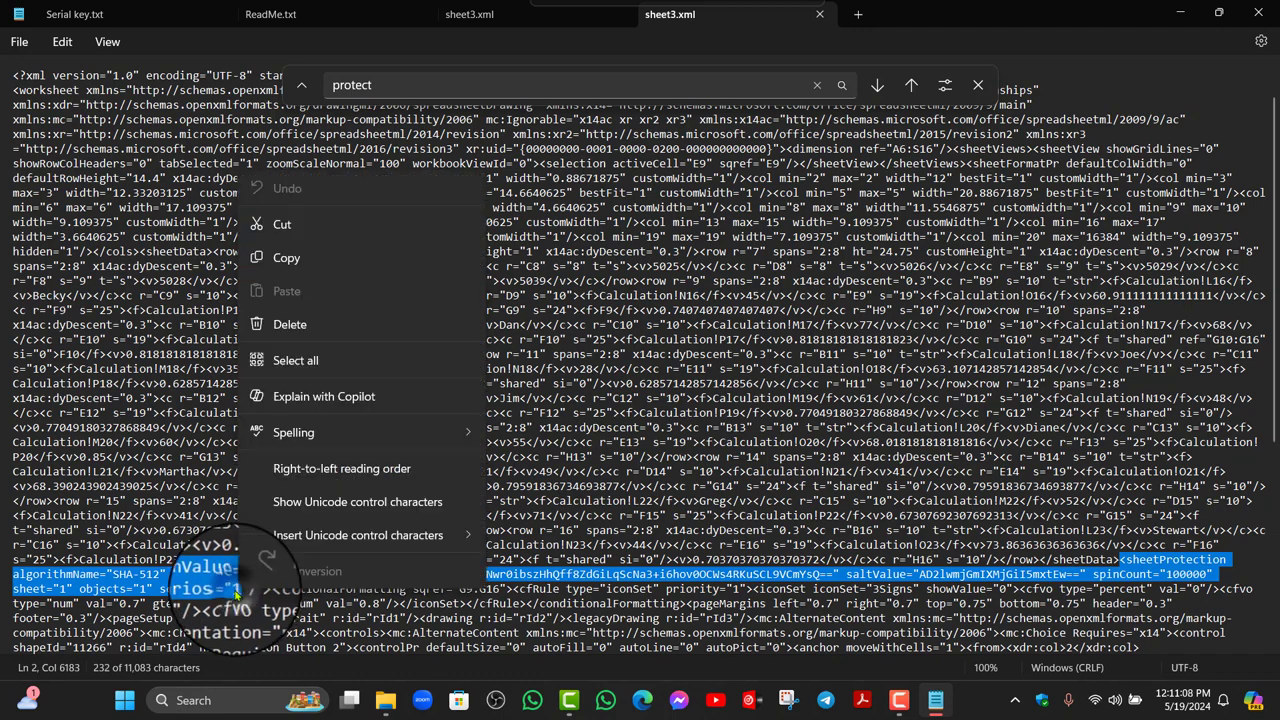
{"action": "key", "text": "Escape"}
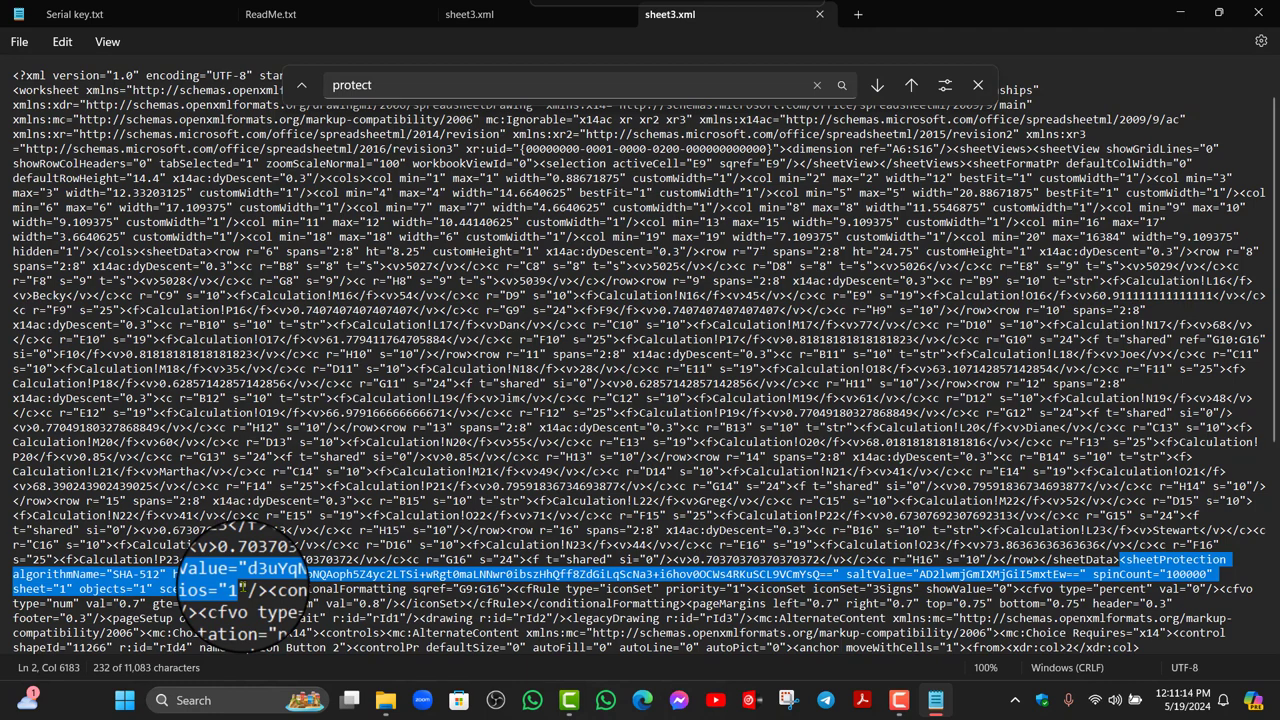
{"action": "left_click", "coordinate": [1140, 570]}
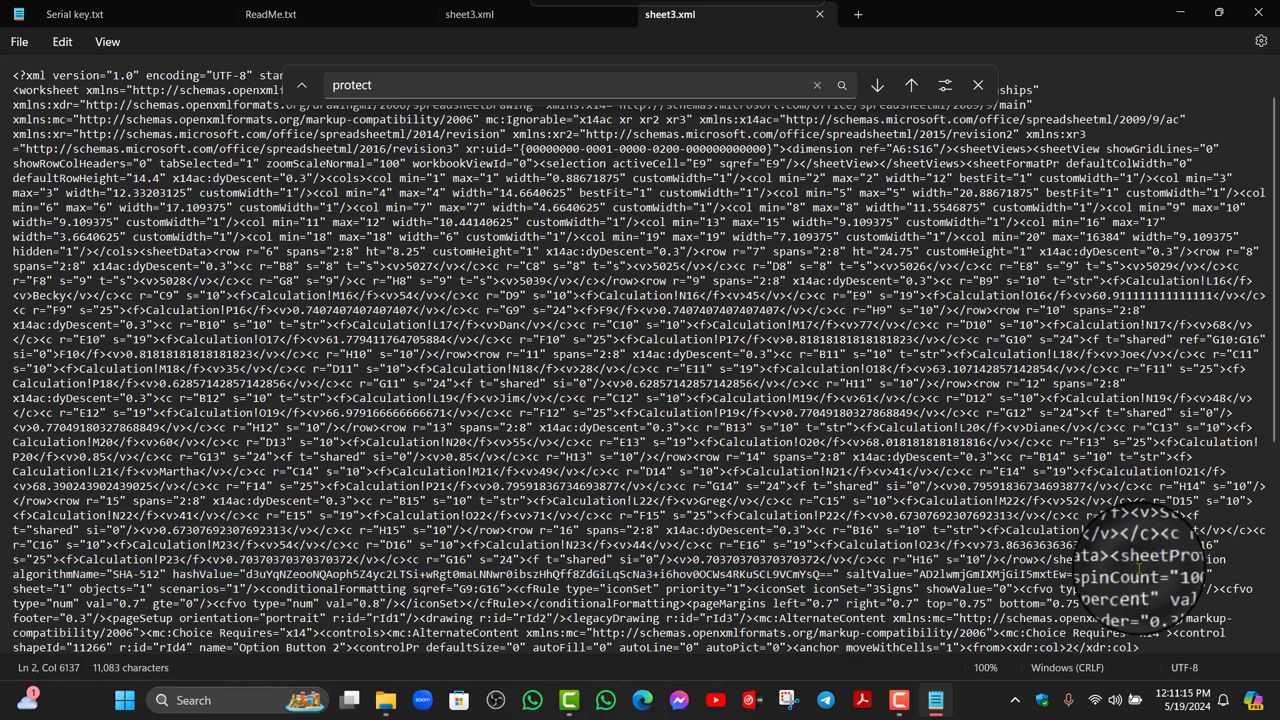
{"action": "mouse_move", "coordinate": [1120, 562]}
{"action": "left_mouse_down"}
{"action": "mouse_move", "coordinate": [1218, 566]}
{"action": "mouse_move", "coordinate": [877, 592]}
{"action": "mouse_move", "coordinate": [258, 590]}
{"action": "left_mouse_up"}
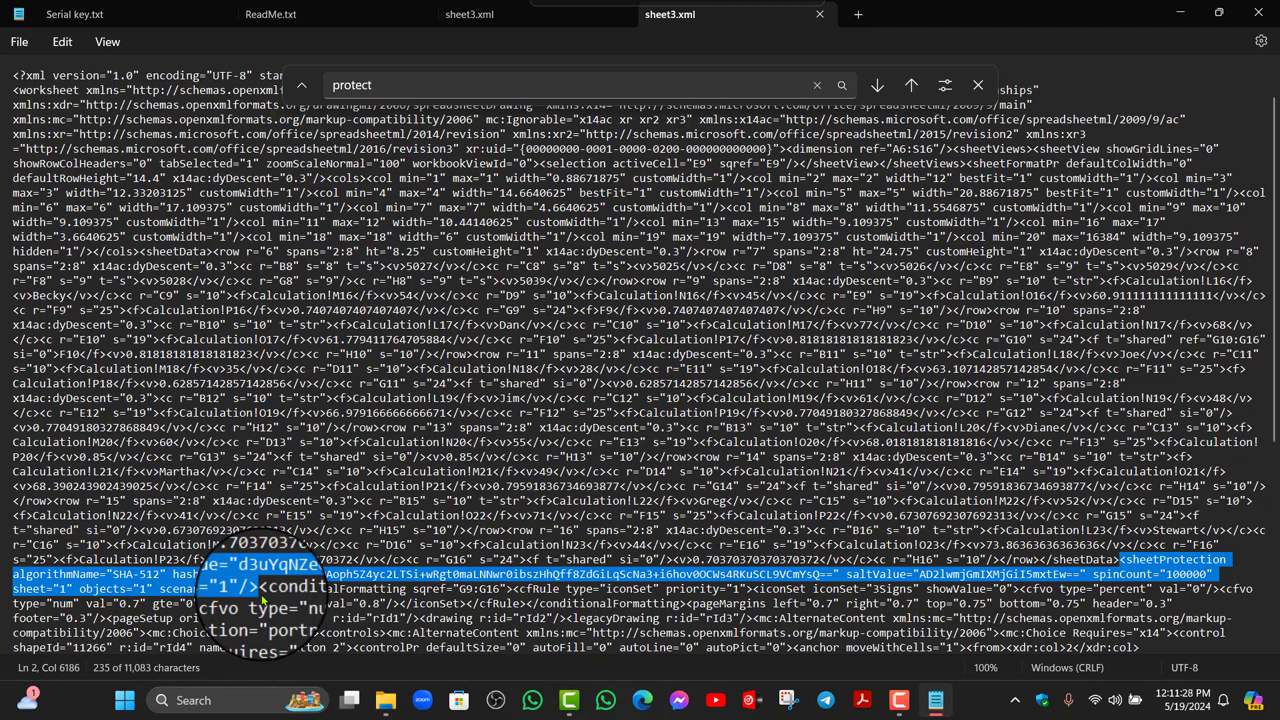
{"action": "key", "text": "Delete"}
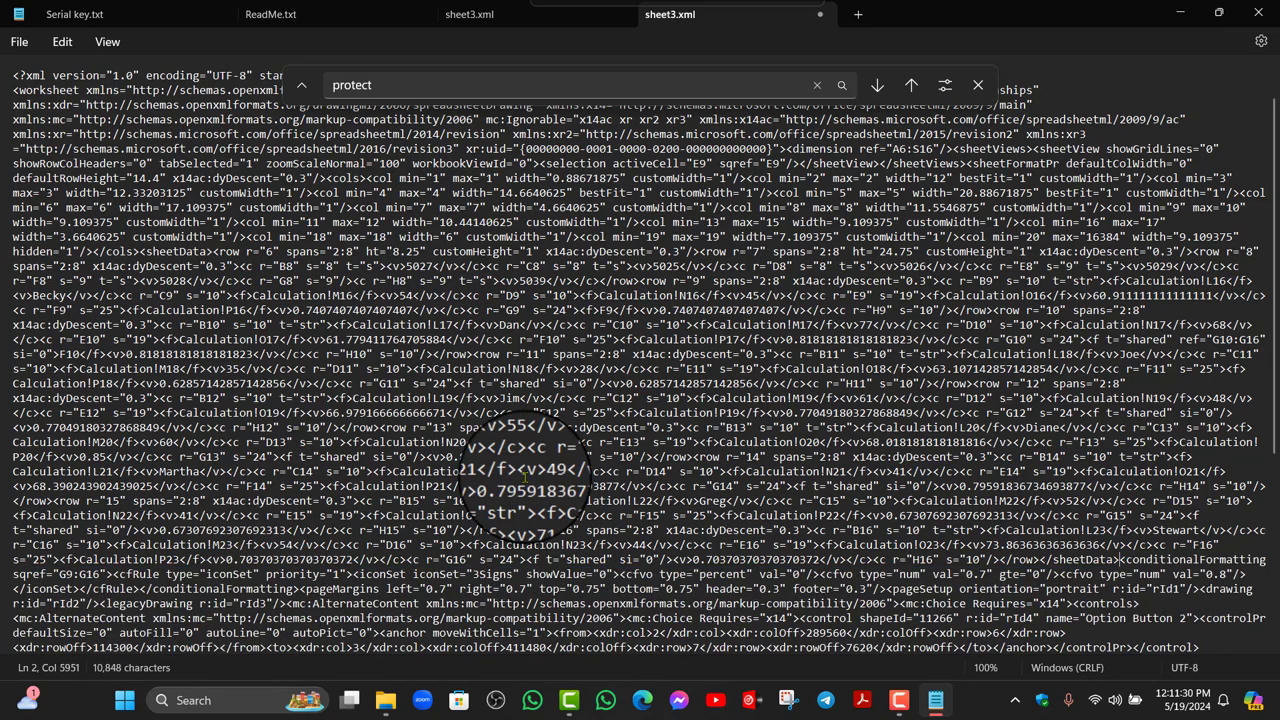
Close the Find bar and close Notepad, saving the edited sheet3.xml
{"action": "scroll", "coordinate": [525, 470], "scroll_direction": "down", "scroll_amount": 7}
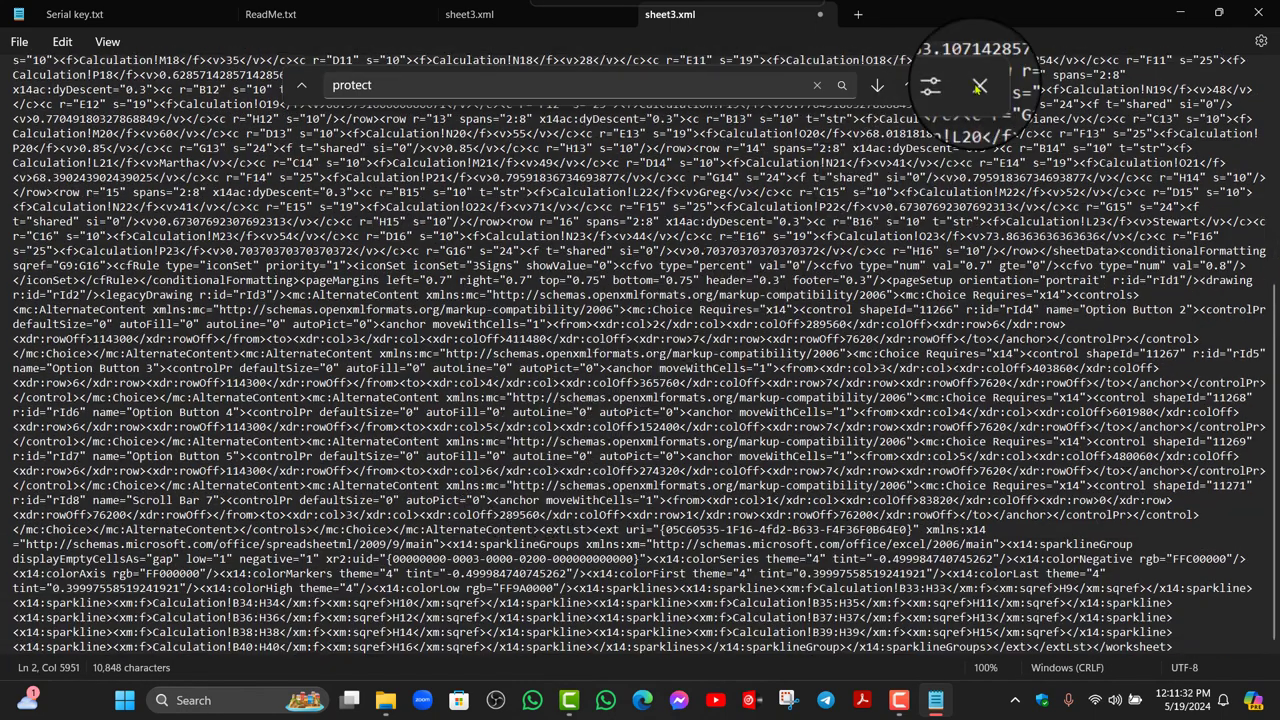
{"action": "left_click", "coordinate": [979, 87]}
{"action": "scroll", "coordinate": [306, 370], "scroll_direction": "up", "scroll_amount": 7}
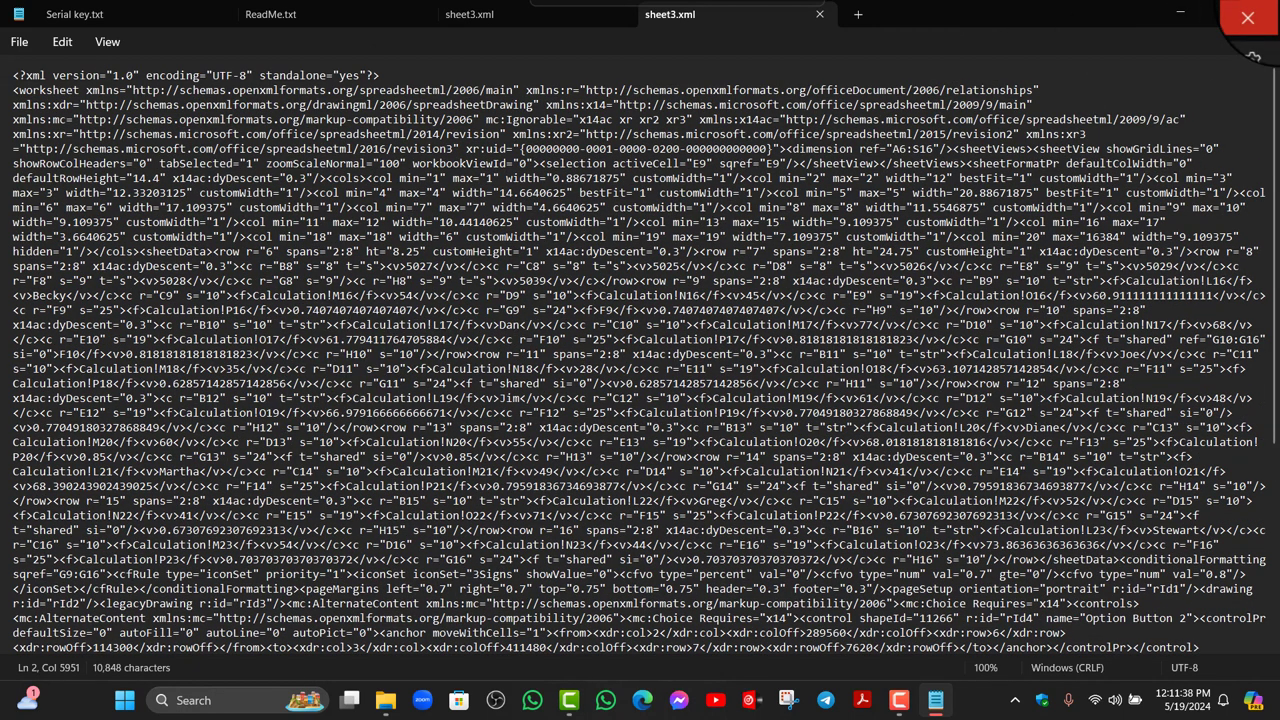
{"action": "left_click", "coordinate": [1248, 18]}
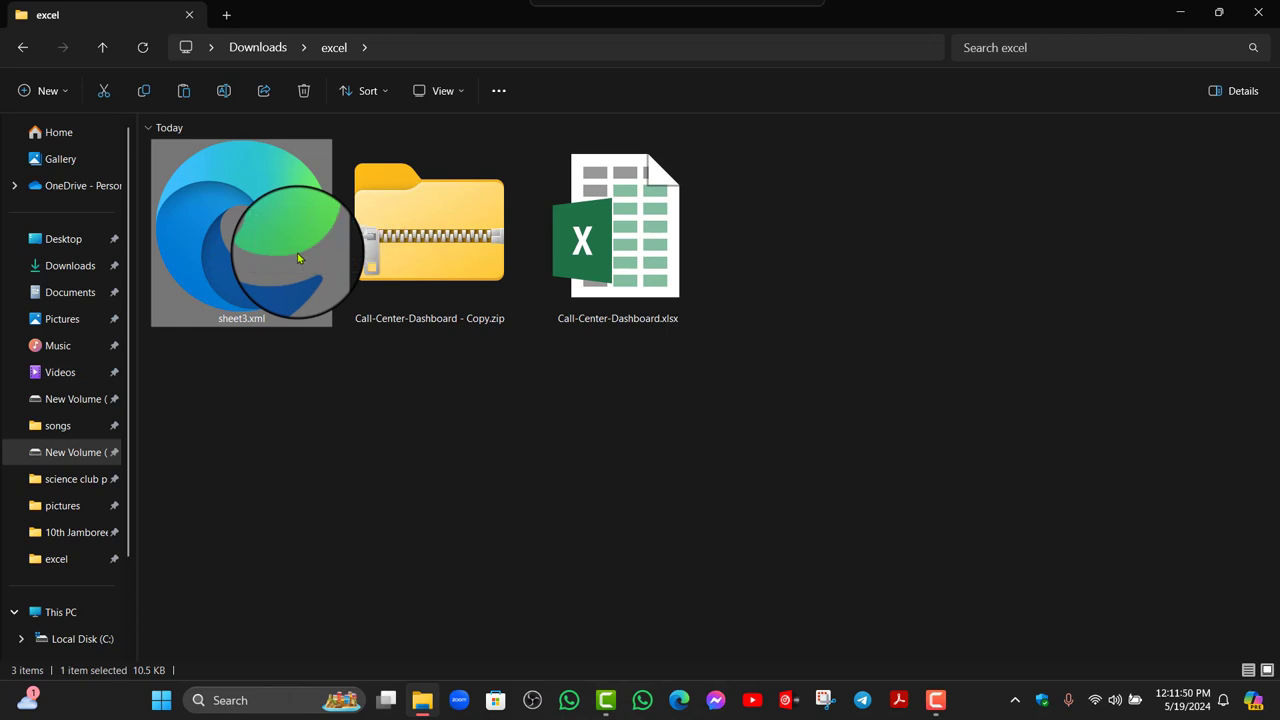
Open the zip's xl/worksheets folder and permanently delete the original sheet3.xml
{"action": "double_click", "coordinate": [423, 258]}
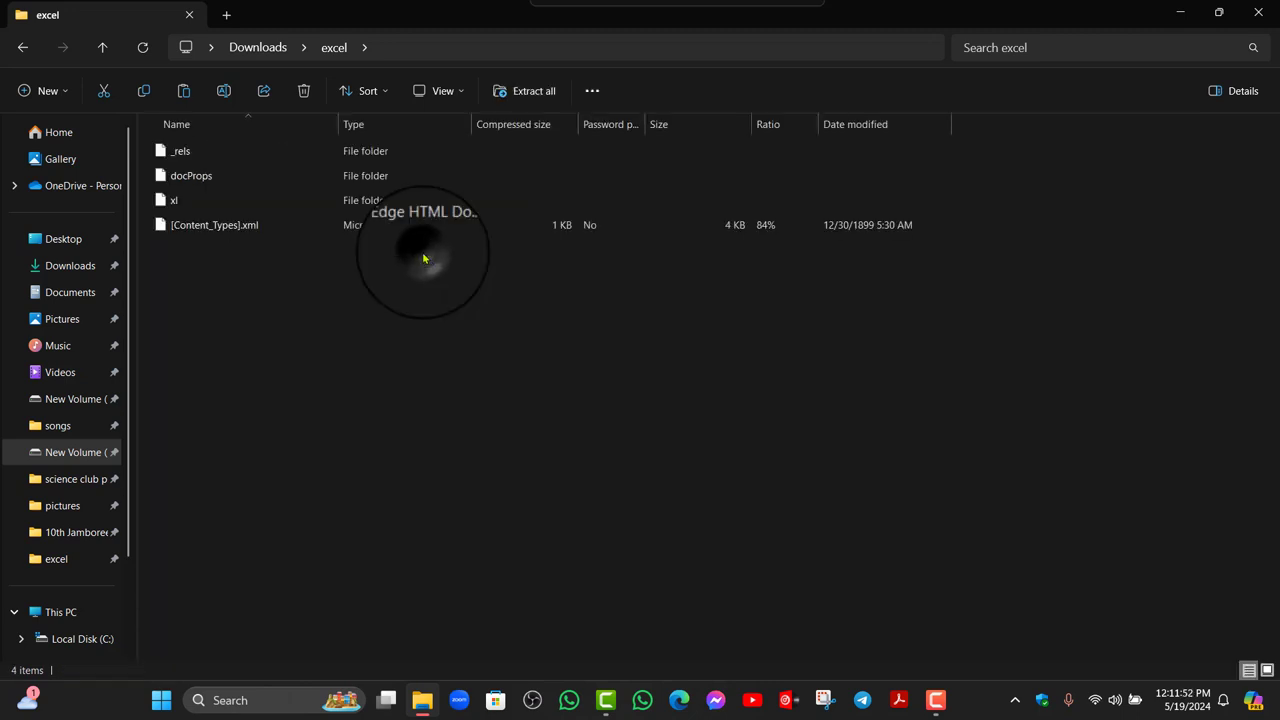
{"action": "double_click", "coordinate": [245, 204]}
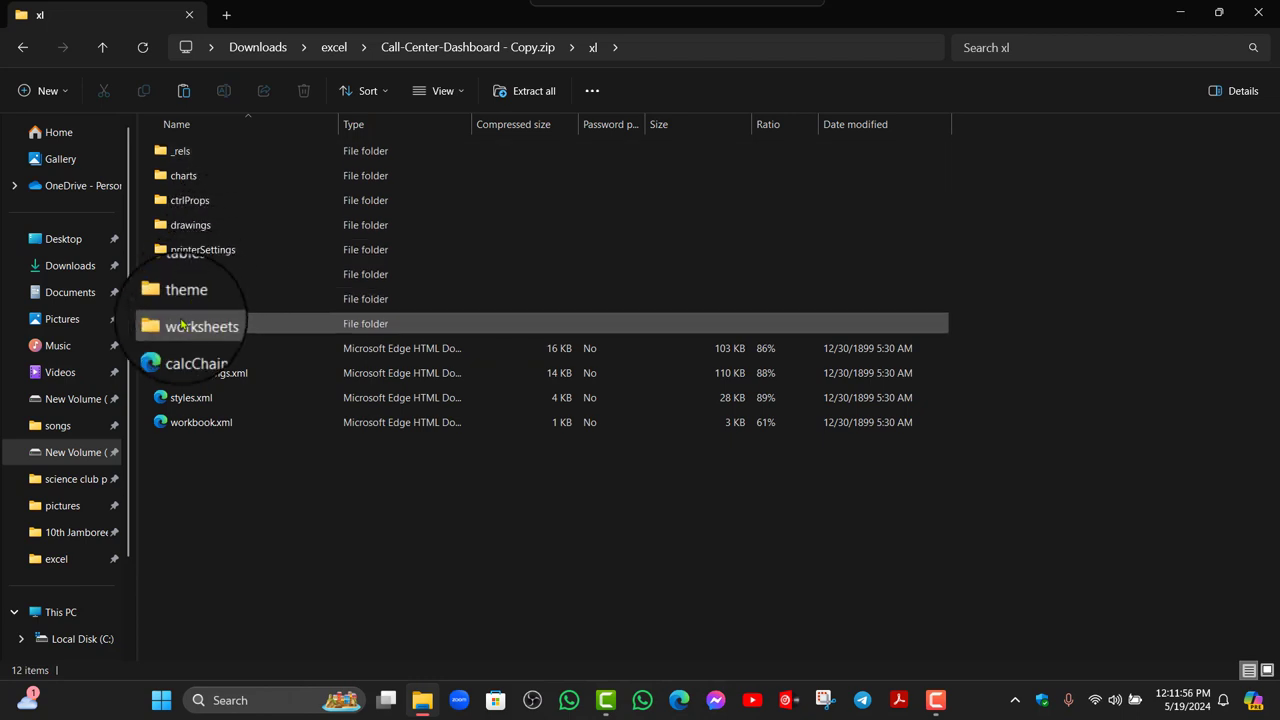
{"action": "double_click", "coordinate": [185, 323]}
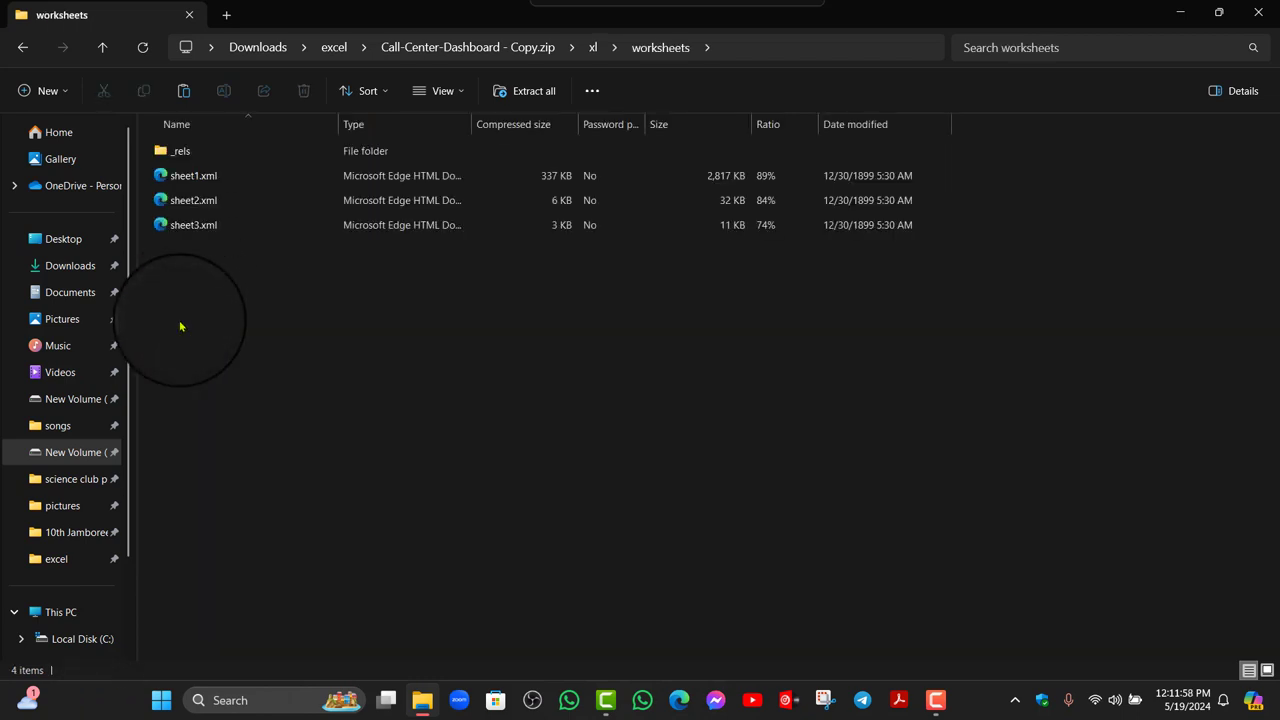
{"action": "key", "text": "End"}
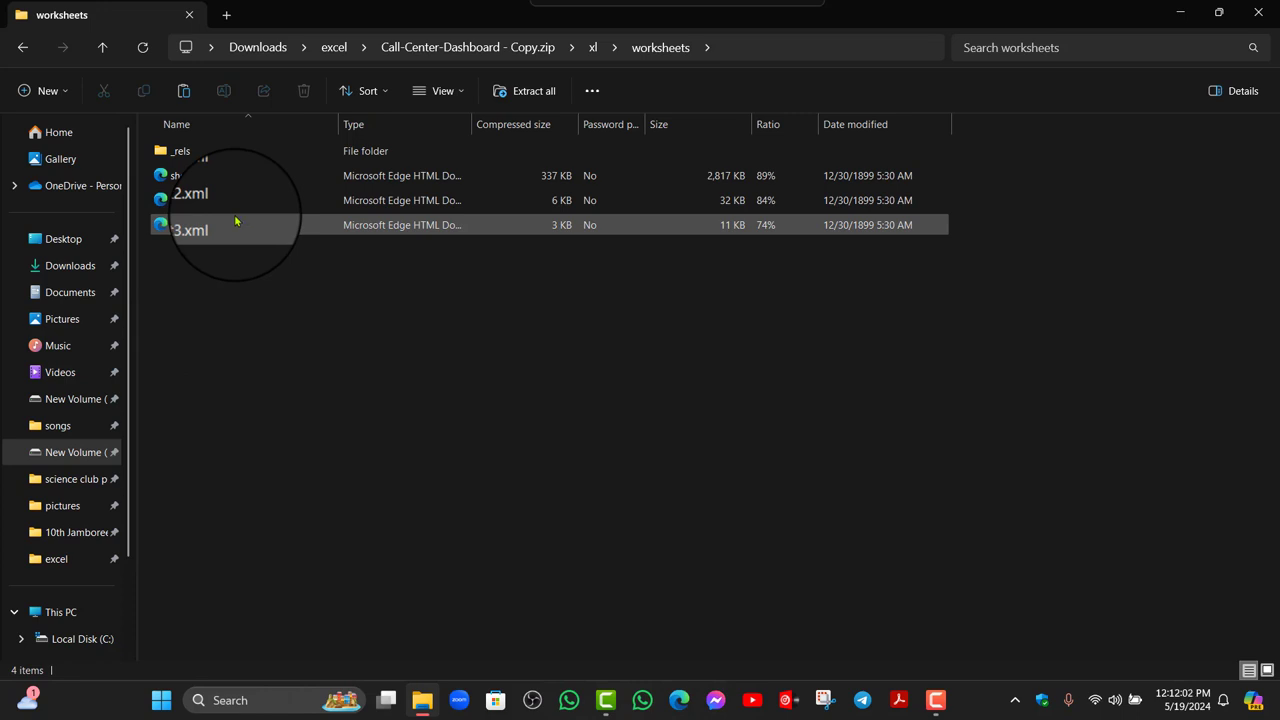
{"action": "left_click", "coordinate": [236, 221]}
{"action": "left_click", "coordinate": [236, 221]}
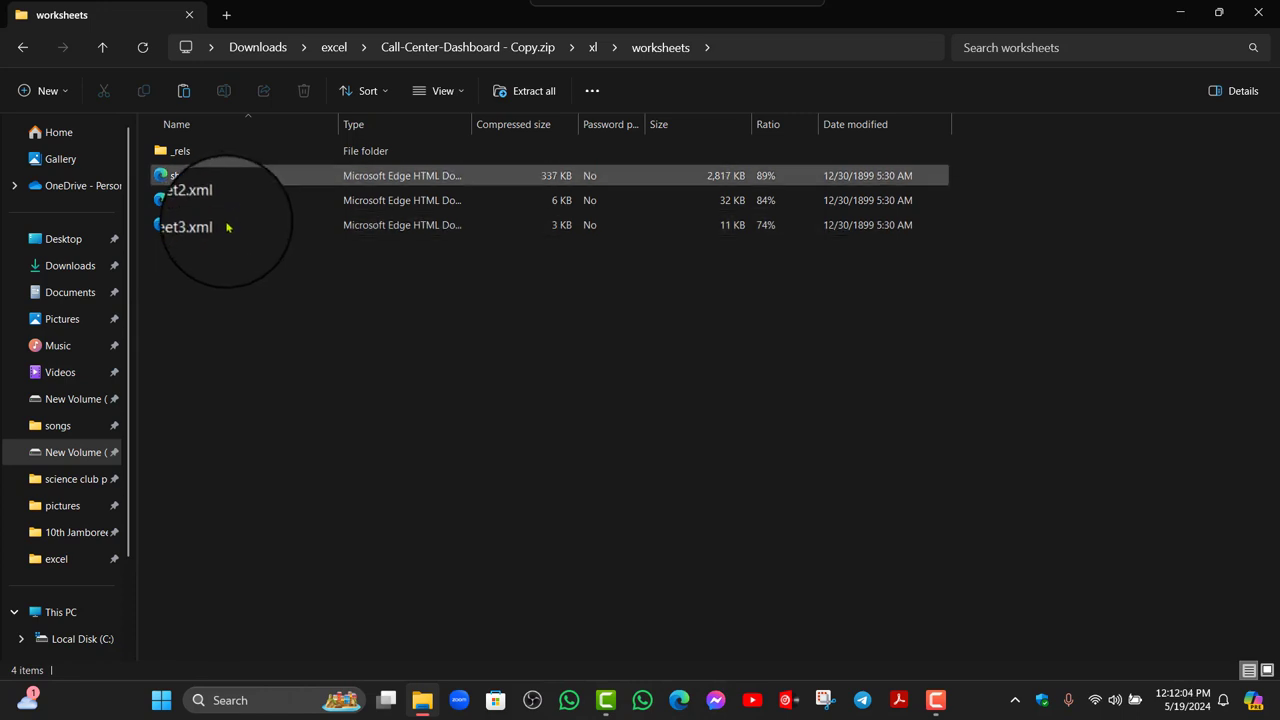
{"action": "key", "text": "Delete"}
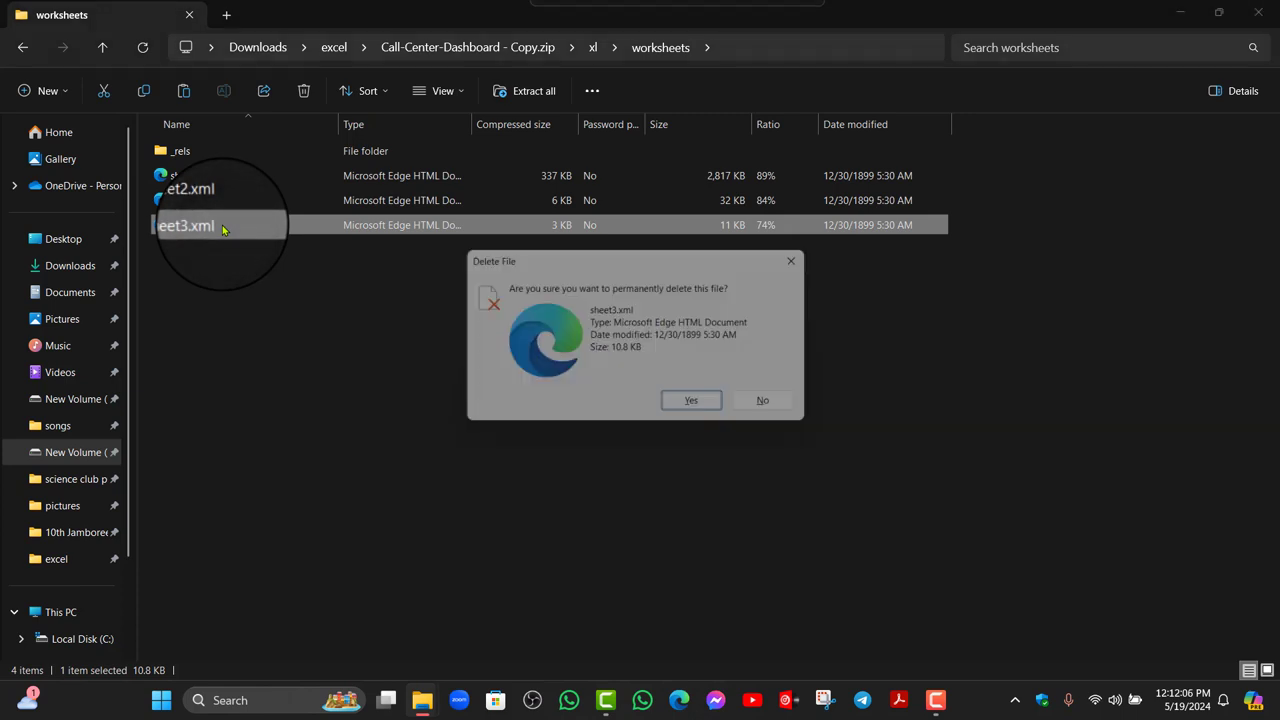
{"action": "left_click", "coordinate": [683, 414]}
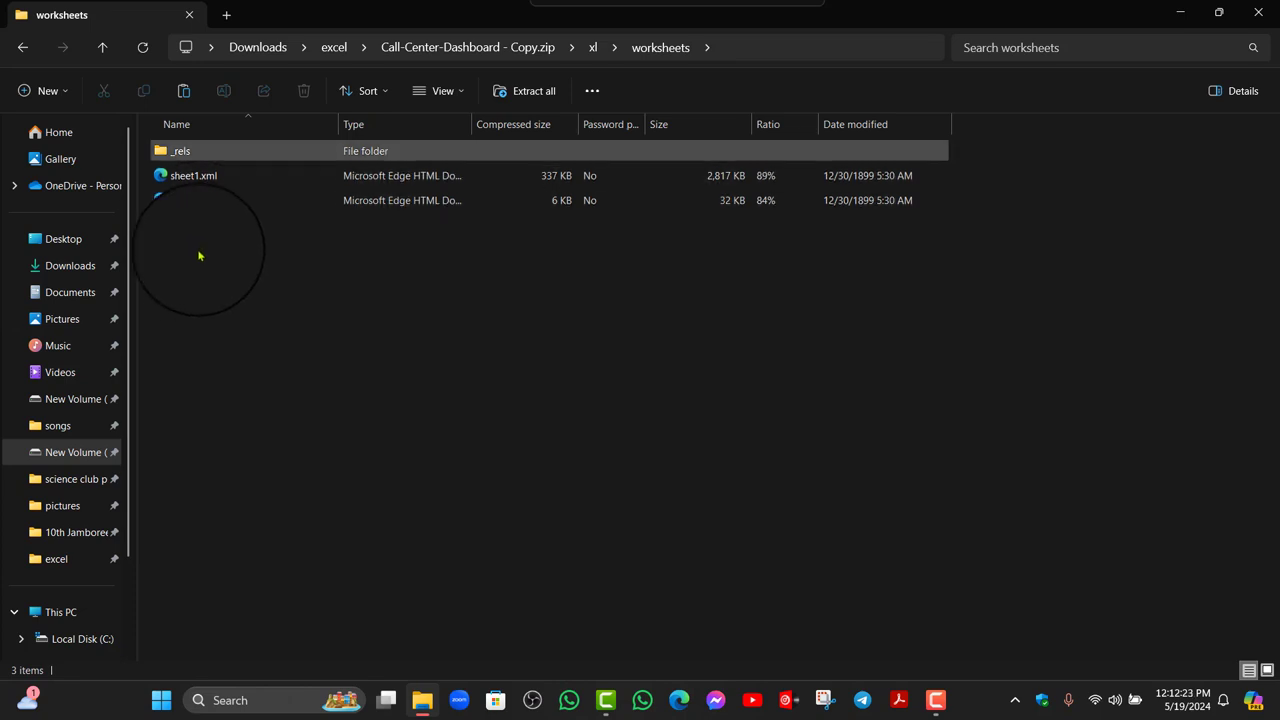
Paste the edited sheet3.xml into the zip's worksheets folder, then return to Downloads
{"action": "left_click", "coordinate": [183, 93]}
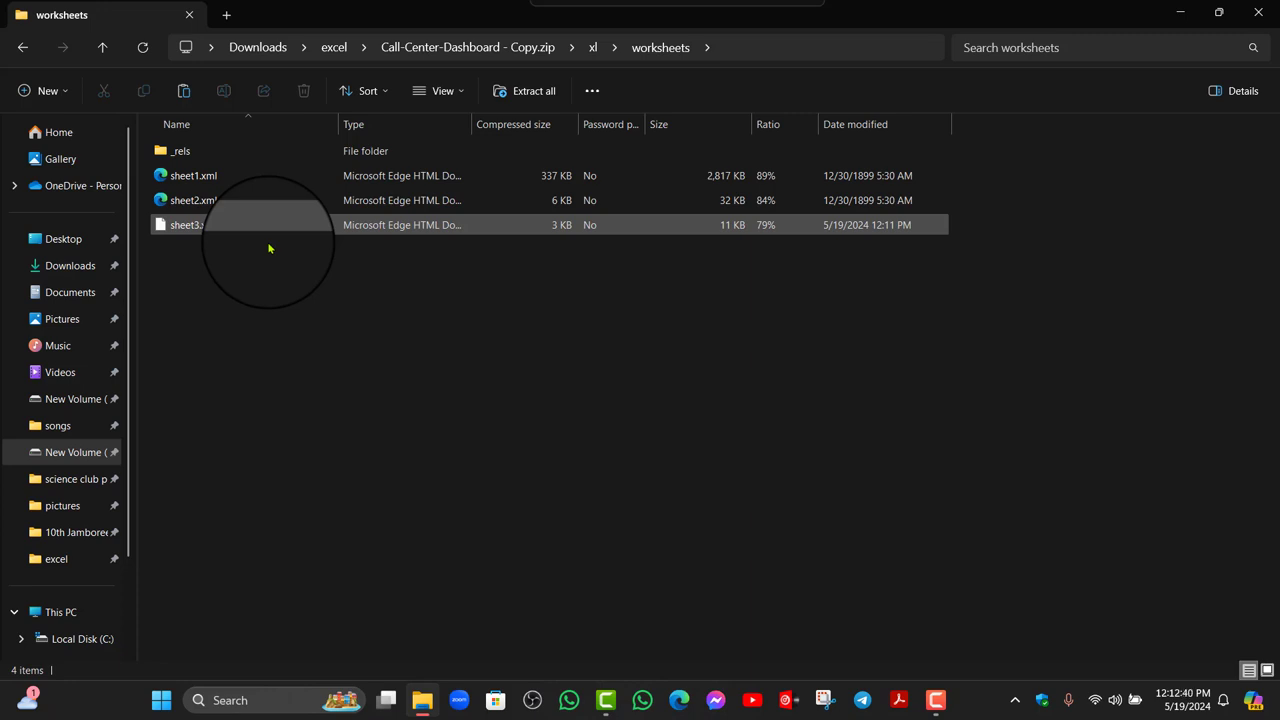
{"action": "left_click", "coordinate": [268, 248]}
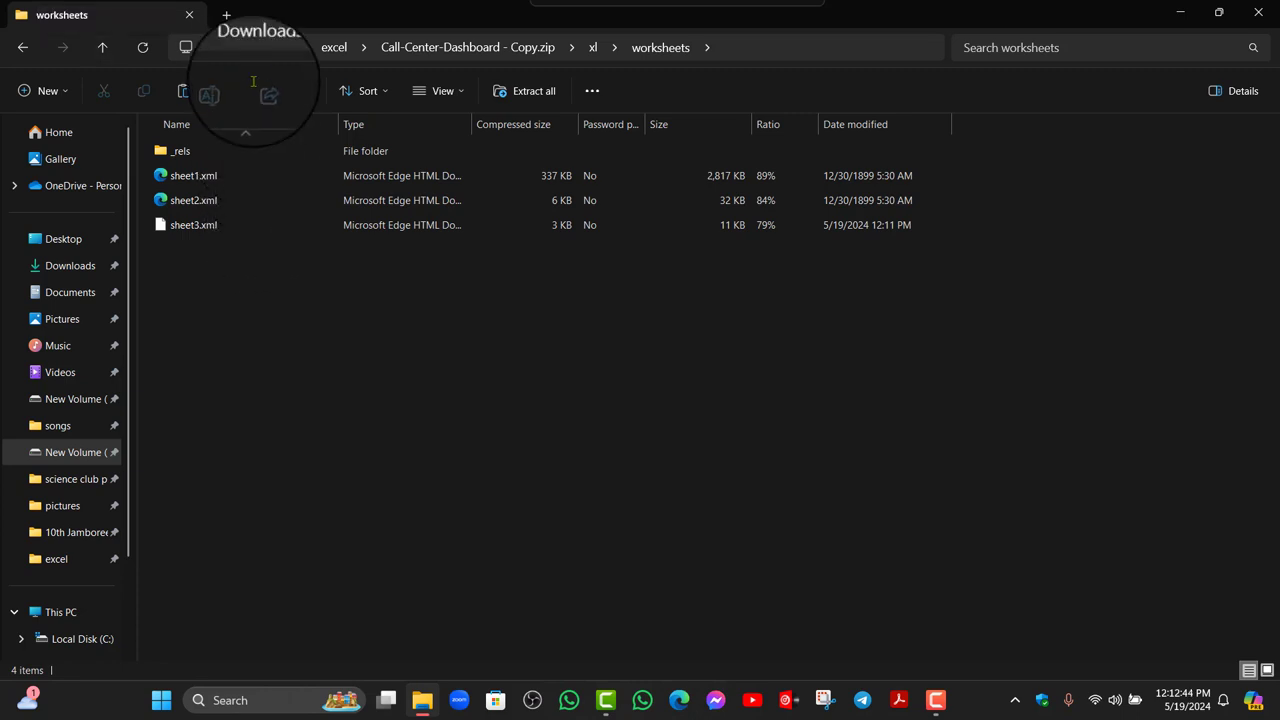
{"action": "left_click", "coordinate": [252, 45]}
Rename the zip copy back to 'Call-Center-Dashboard - Copy.xlsx', accept the extension warning, and open it in Excel
{"action": "double_click", "coordinate": [188, 218]}
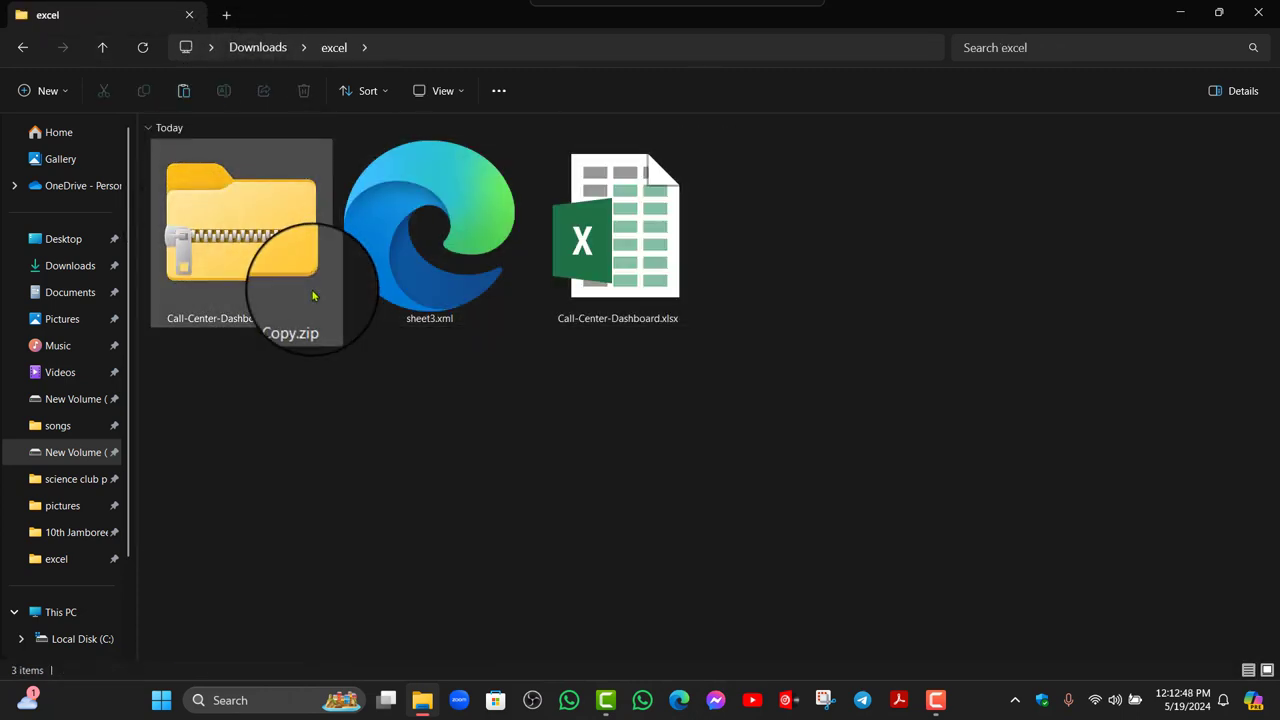
{"action": "left_click", "coordinate": [265, 297]}
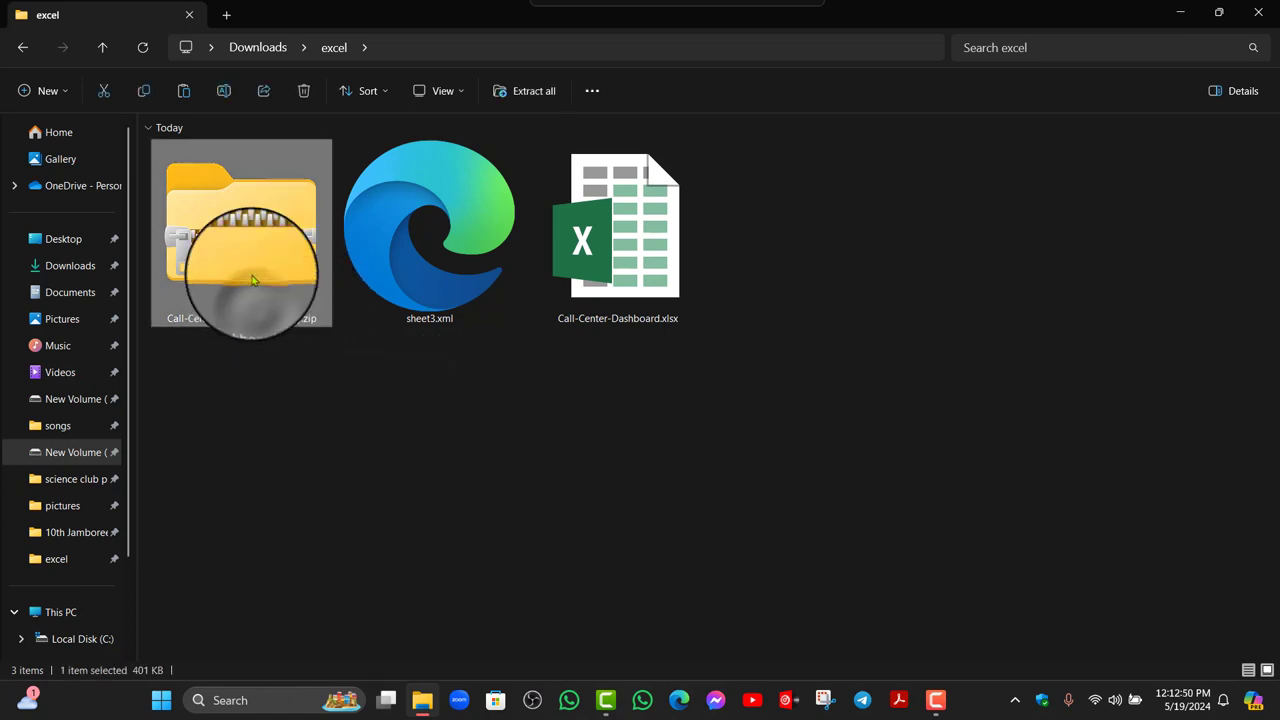
{"action": "left_click", "coordinate": [223, 90]}
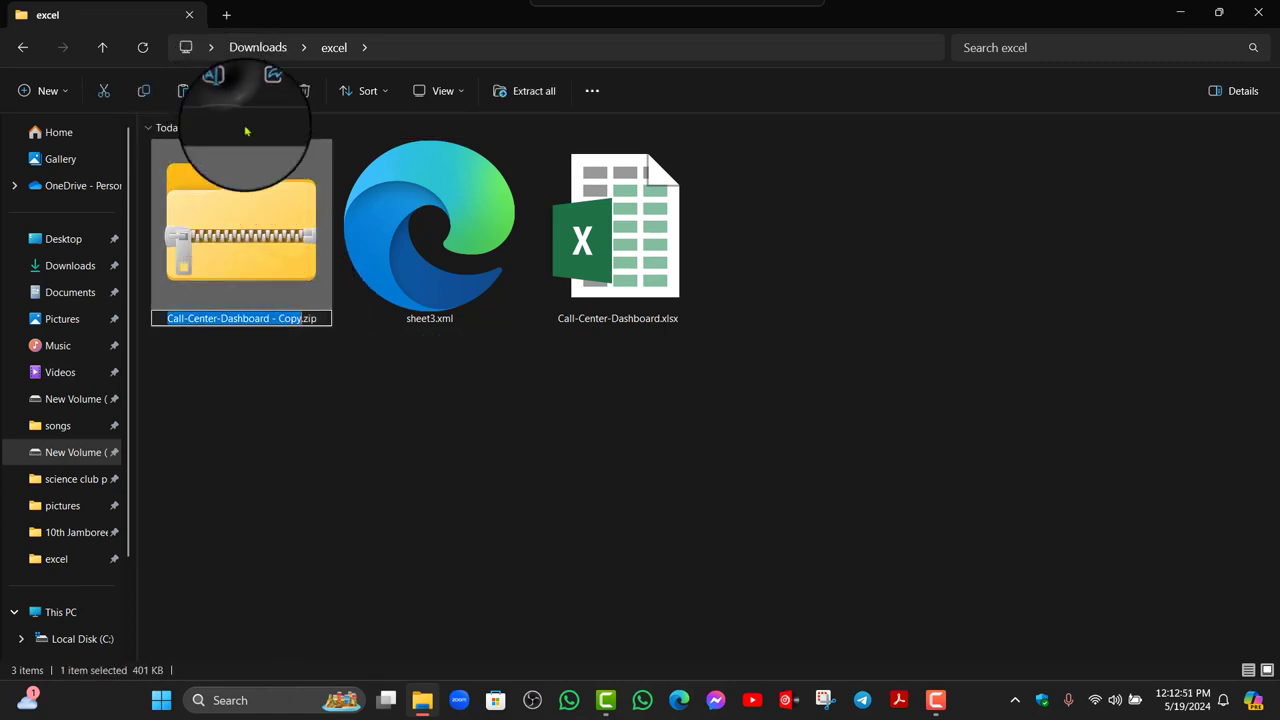
{"action": "left_click", "coordinate": [325, 318]}
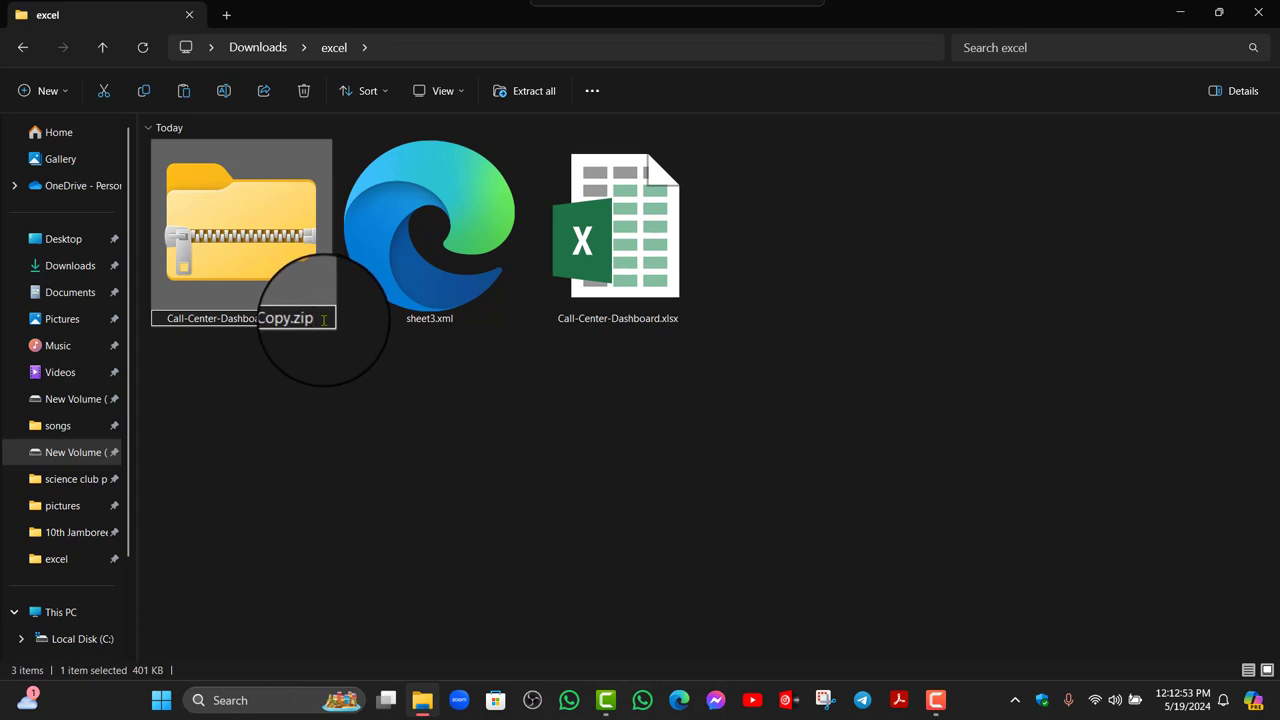
{"action": "key", "text": "BackSpace"}
{"action": "key", "text": "BackSpace"}
{"action": "type", "text": "xls"}
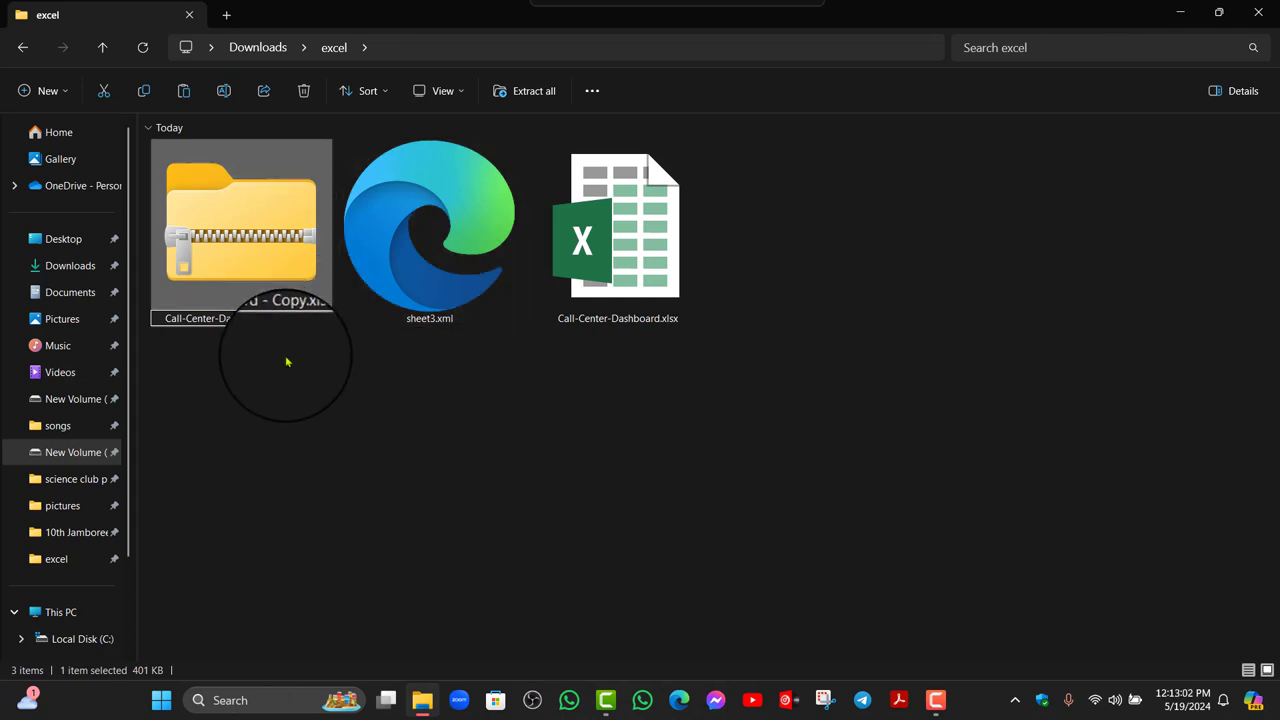
{"action": "key", "text": "Return"}
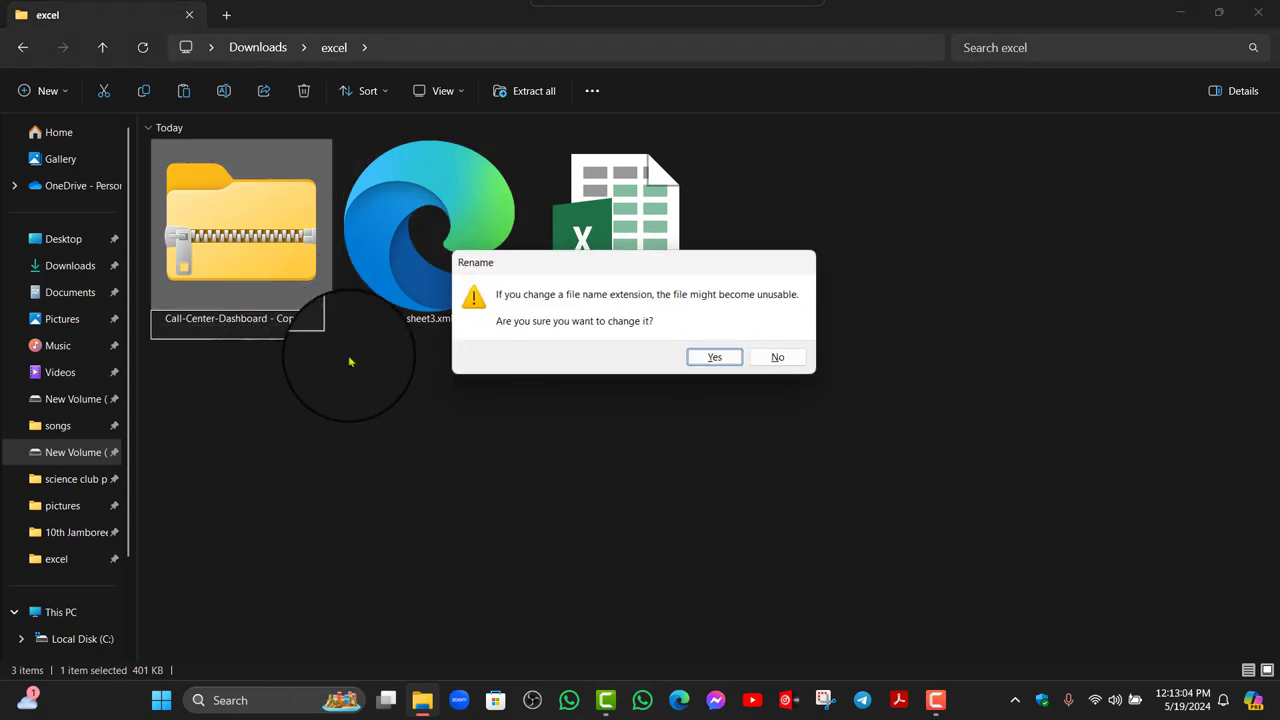
{"action": "left_click", "coordinate": [718, 359]}
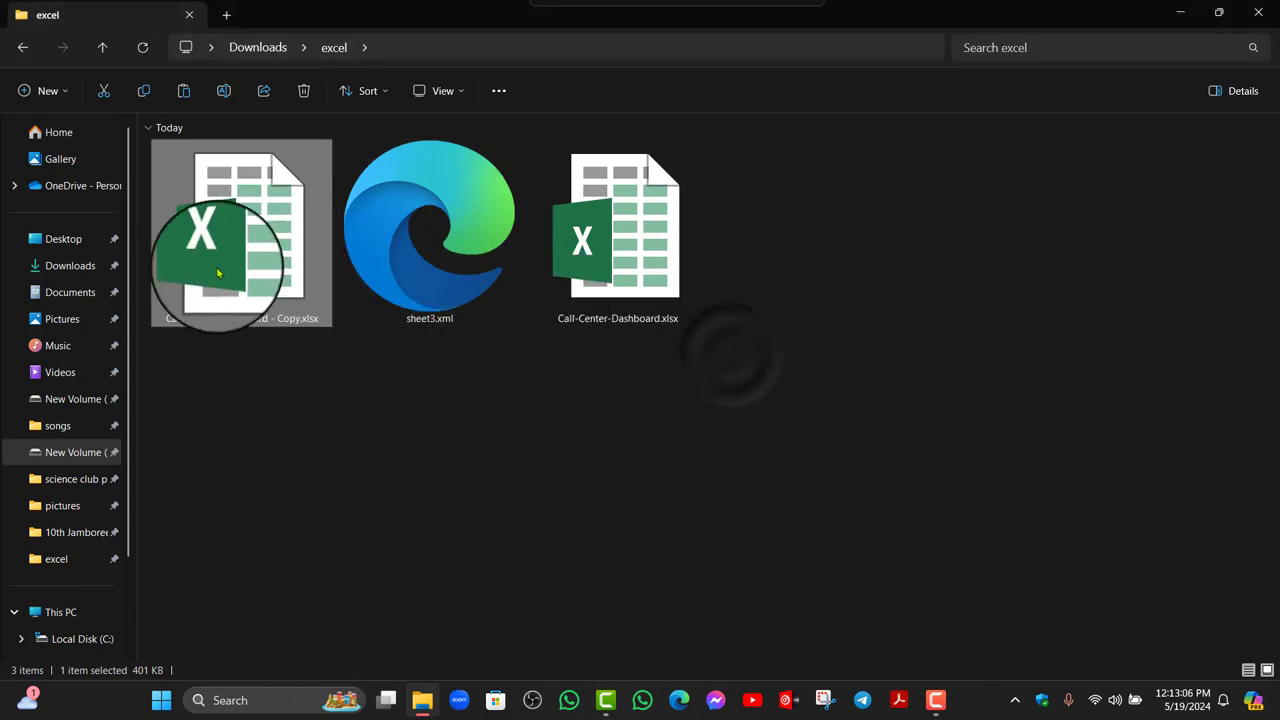
{"action": "mouse_move", "coordinate": [241, 235]}
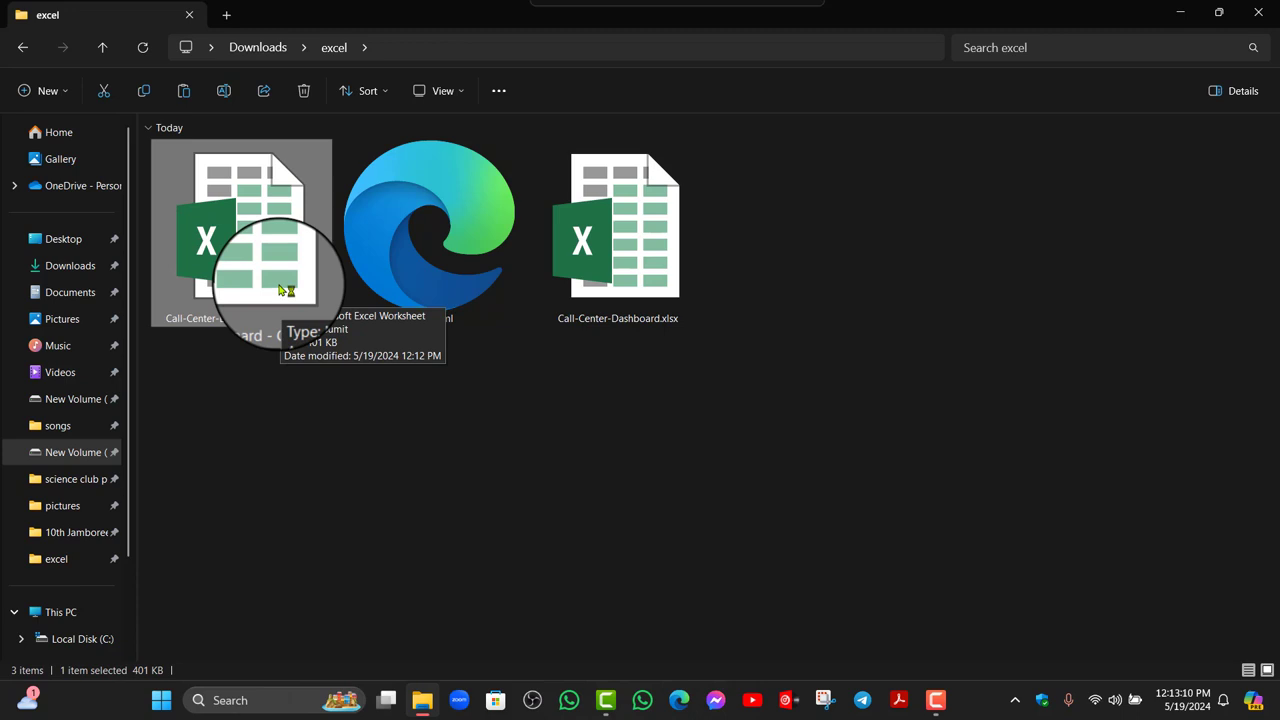
{"action": "double_click", "coordinate": [279, 290]}
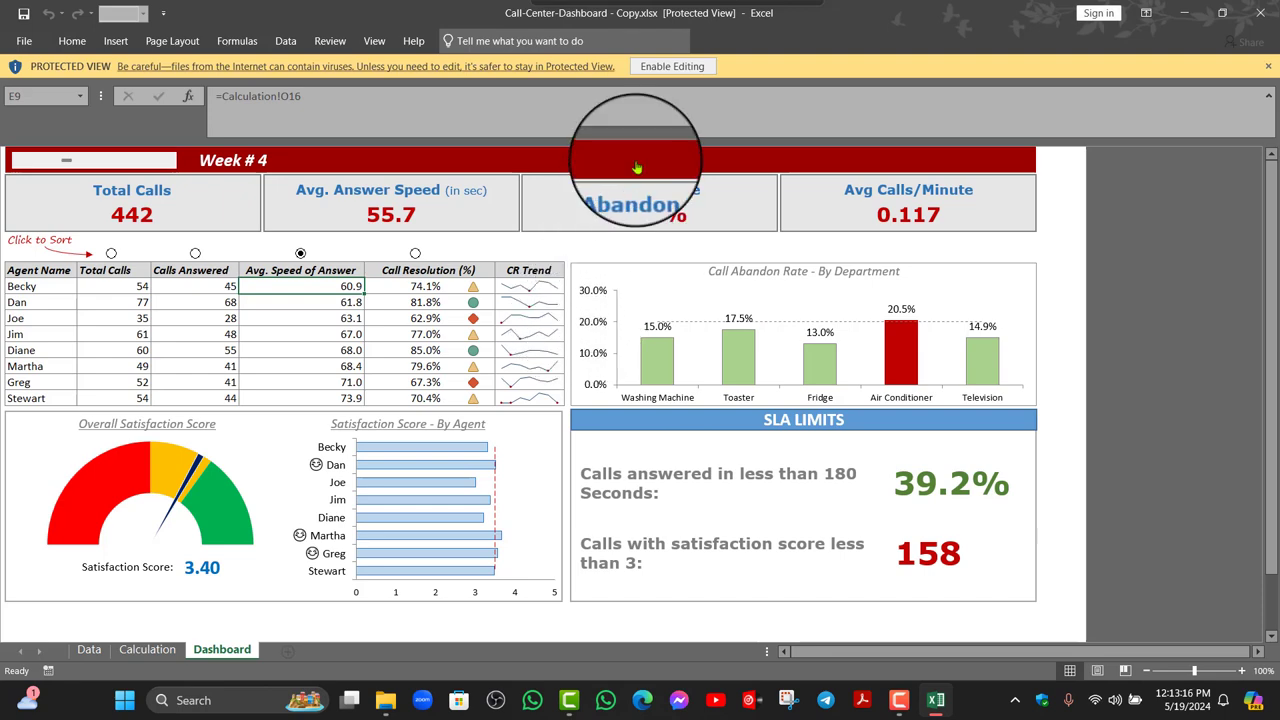
Enable editing, clear Jim's (E12) and Dan's (E10) answer-speed values, then test editing B47 on Calculation
{"action": "left_click", "coordinate": [673, 68]}
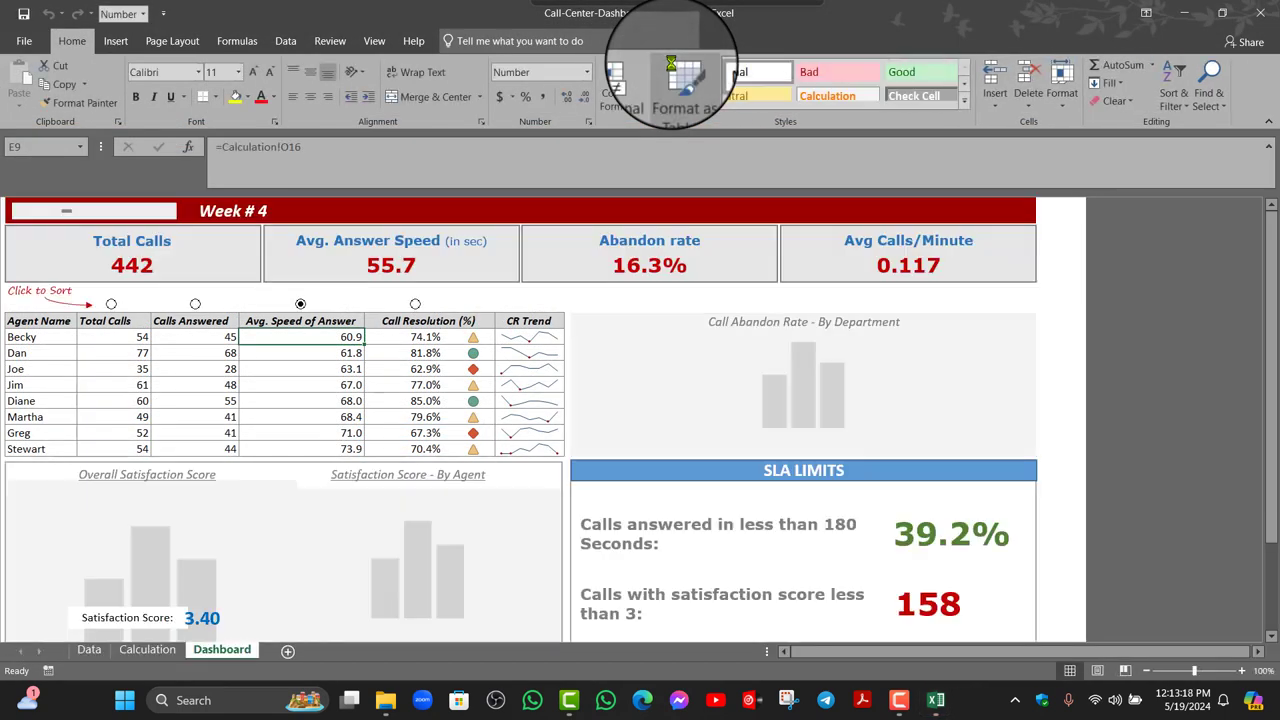
{"action": "left_click", "coordinate": [300, 385]}
{"action": "key", "text": "BackSpace"}
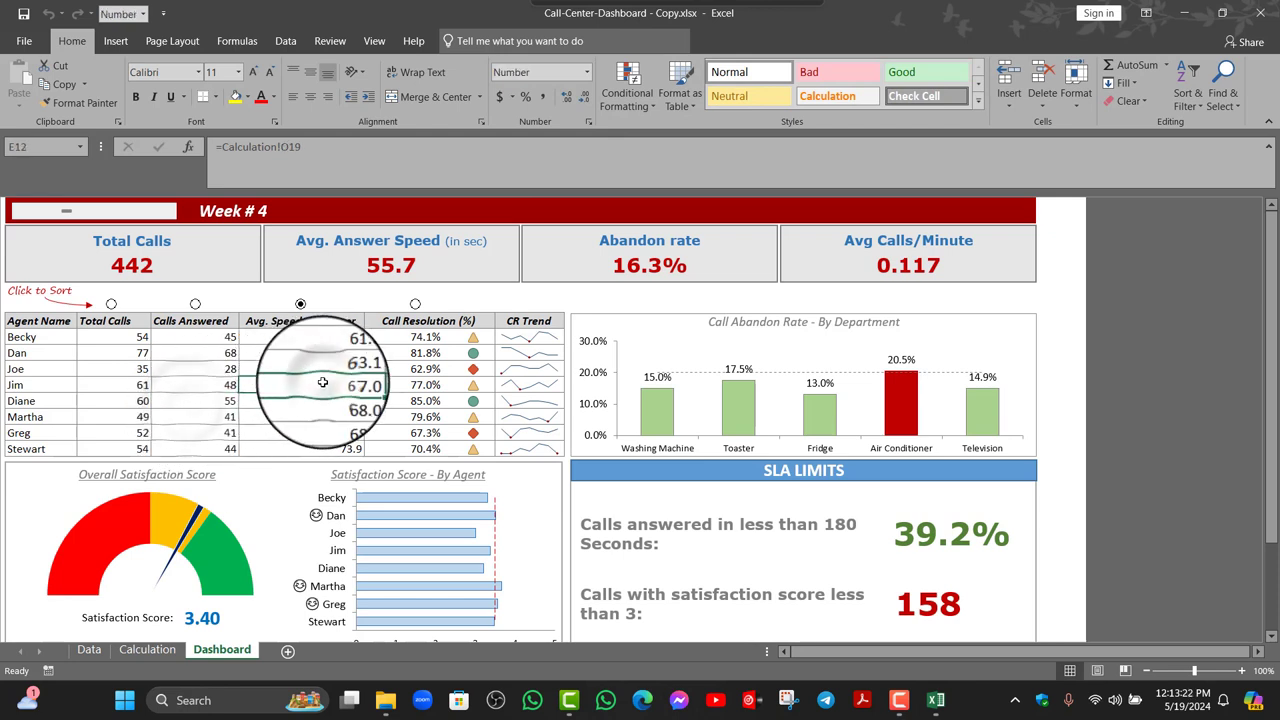
{"action": "key", "text": "Escape"}
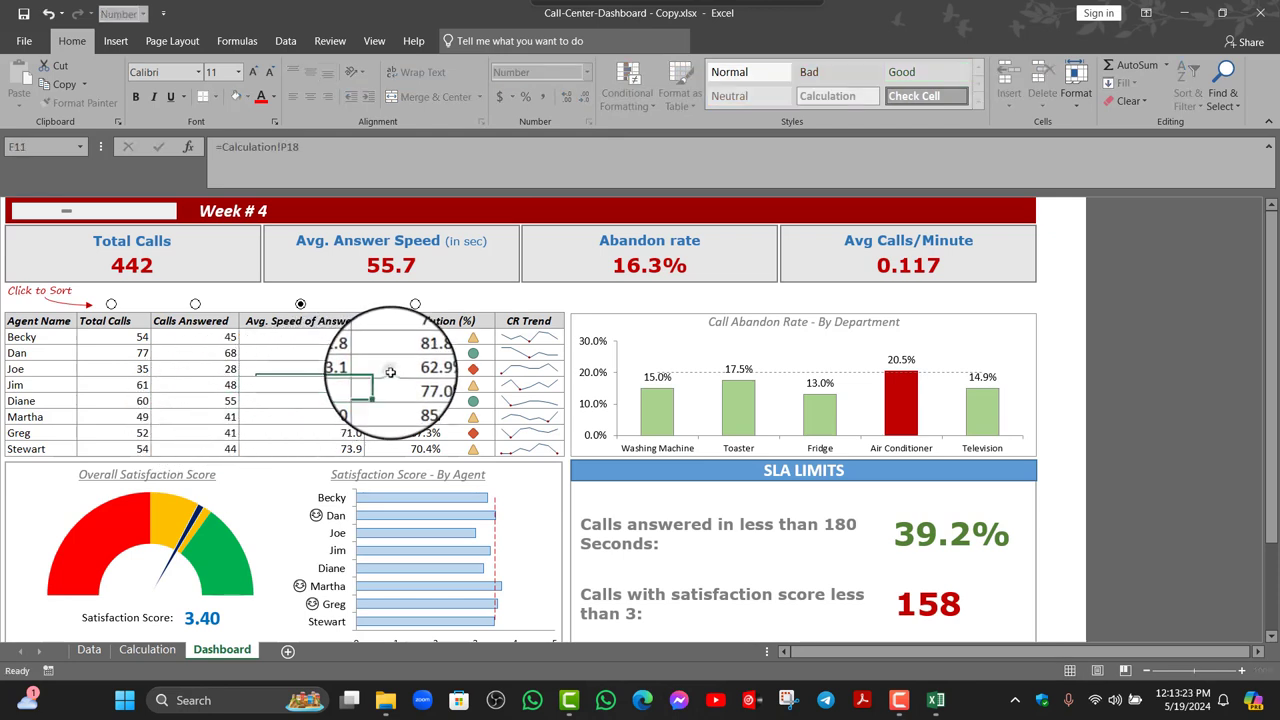
{"action": "key", "text": "Delete"}
{"action": "left_click", "coordinate": [315, 353]}
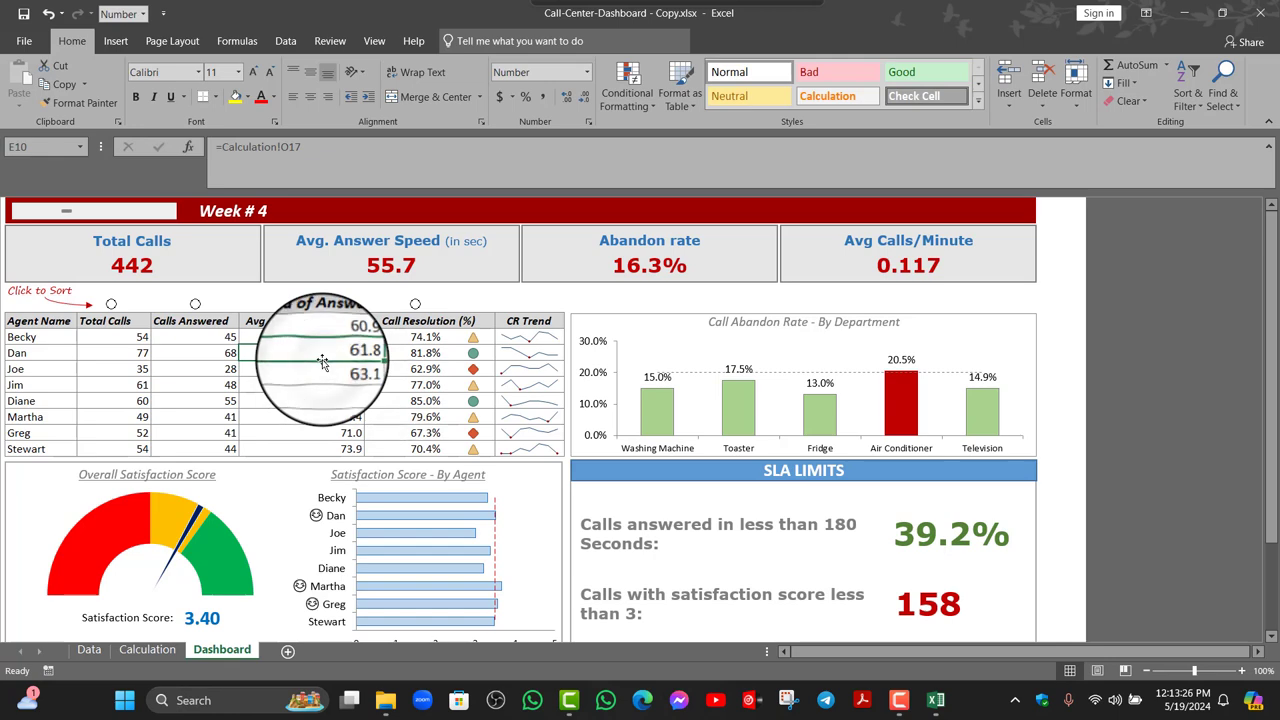
{"action": "key", "text": "BackSpace"}
{"action": "left_click", "coordinate": [147, 649]}
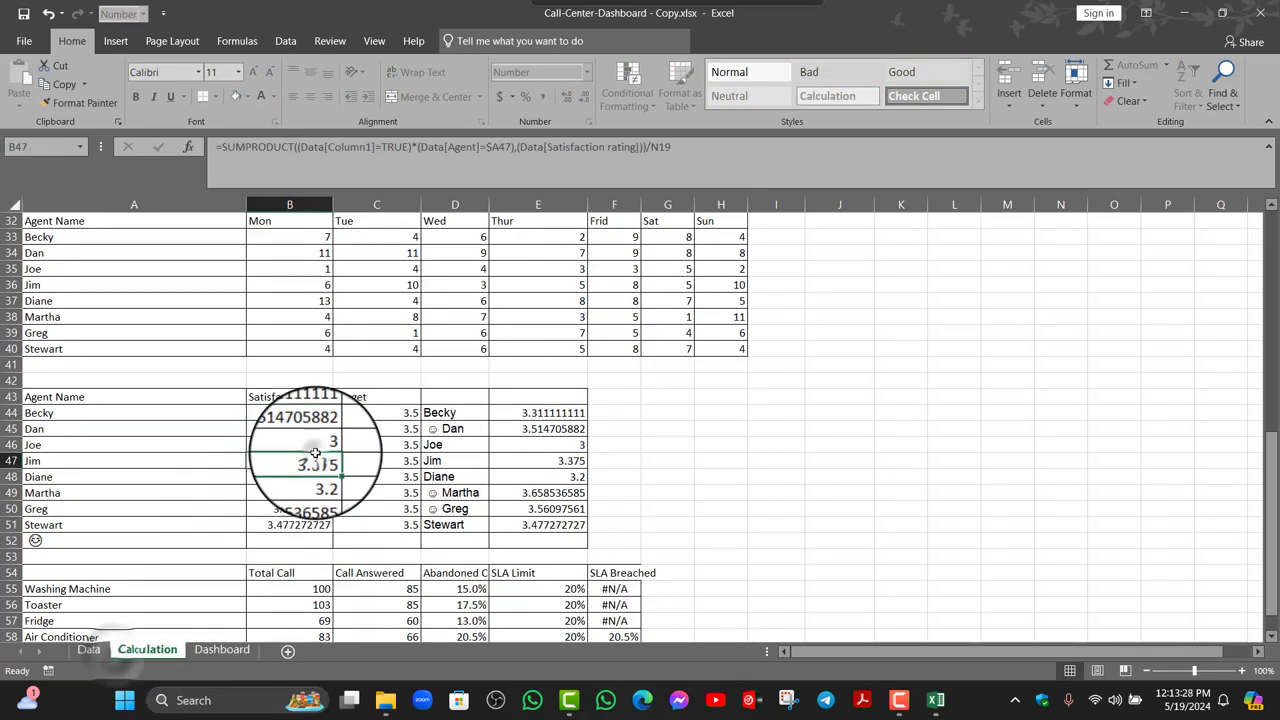
{"action": "double_click", "coordinate": [315, 461]}
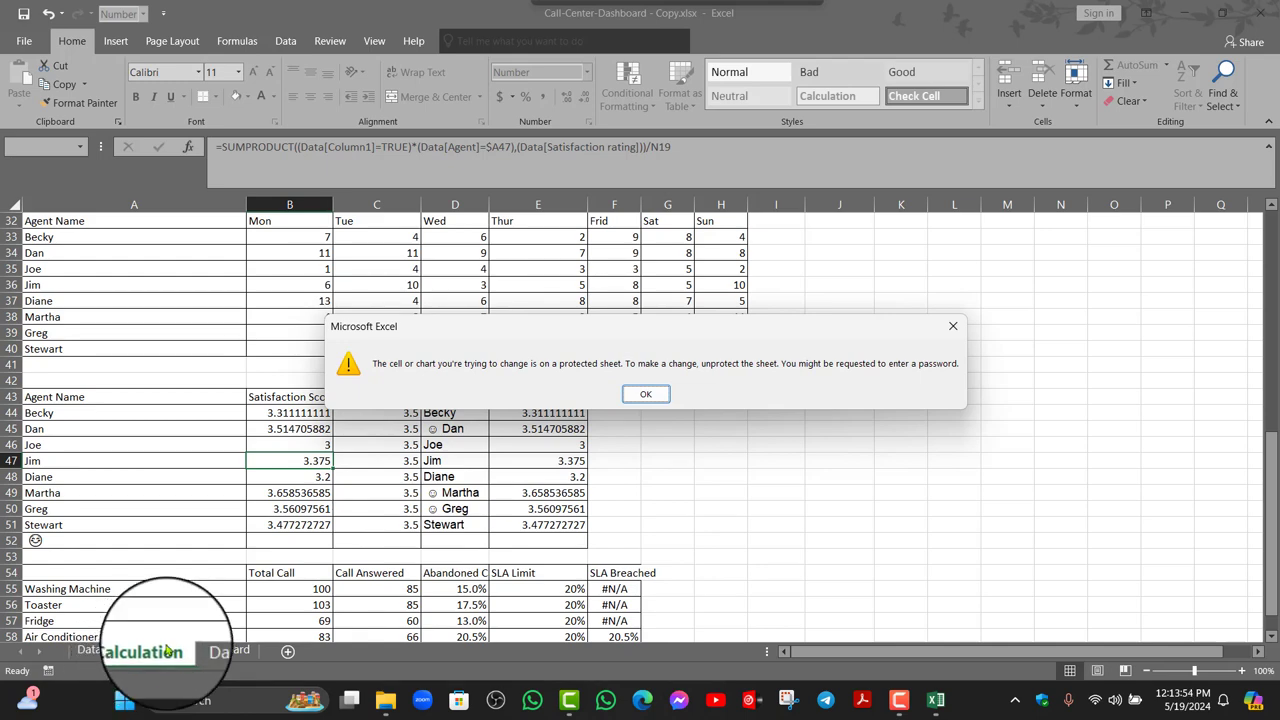
Dismiss the warning and confirm the Target value in C46 on Calculation is still protected
{"action": "left_click", "coordinate": [645, 393]}
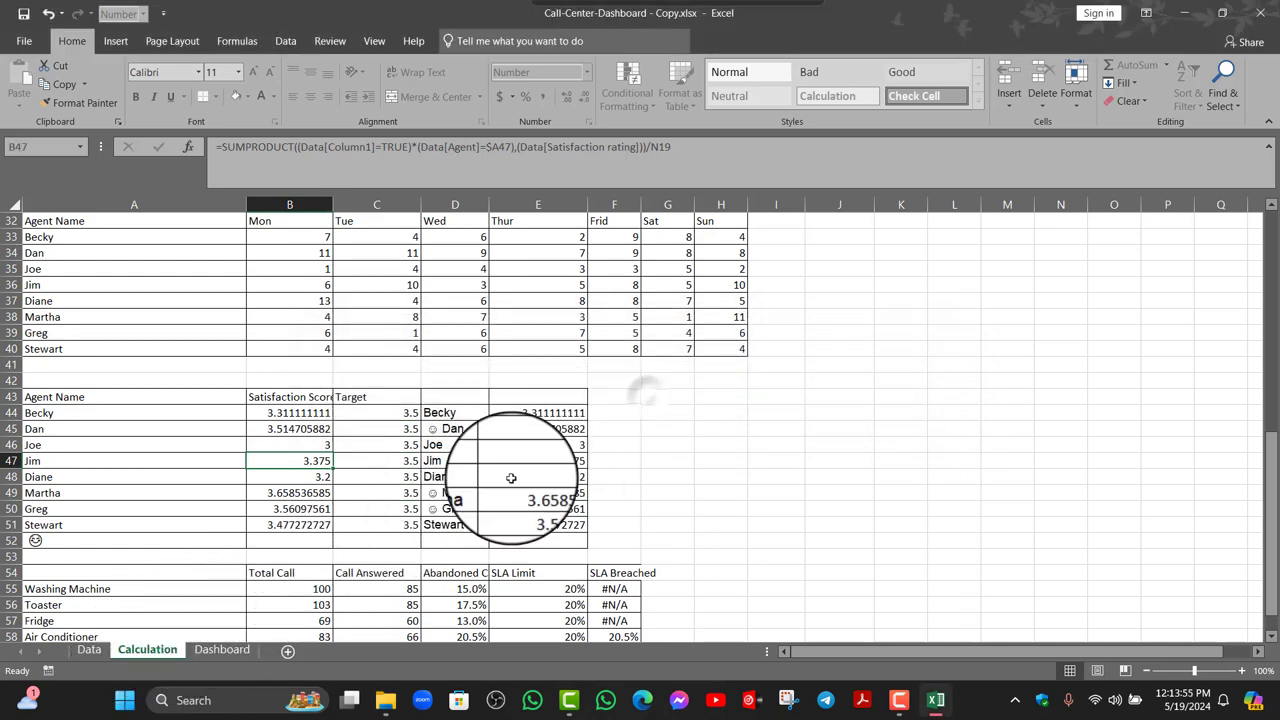
{"action": "left_click", "coordinate": [221, 650]}
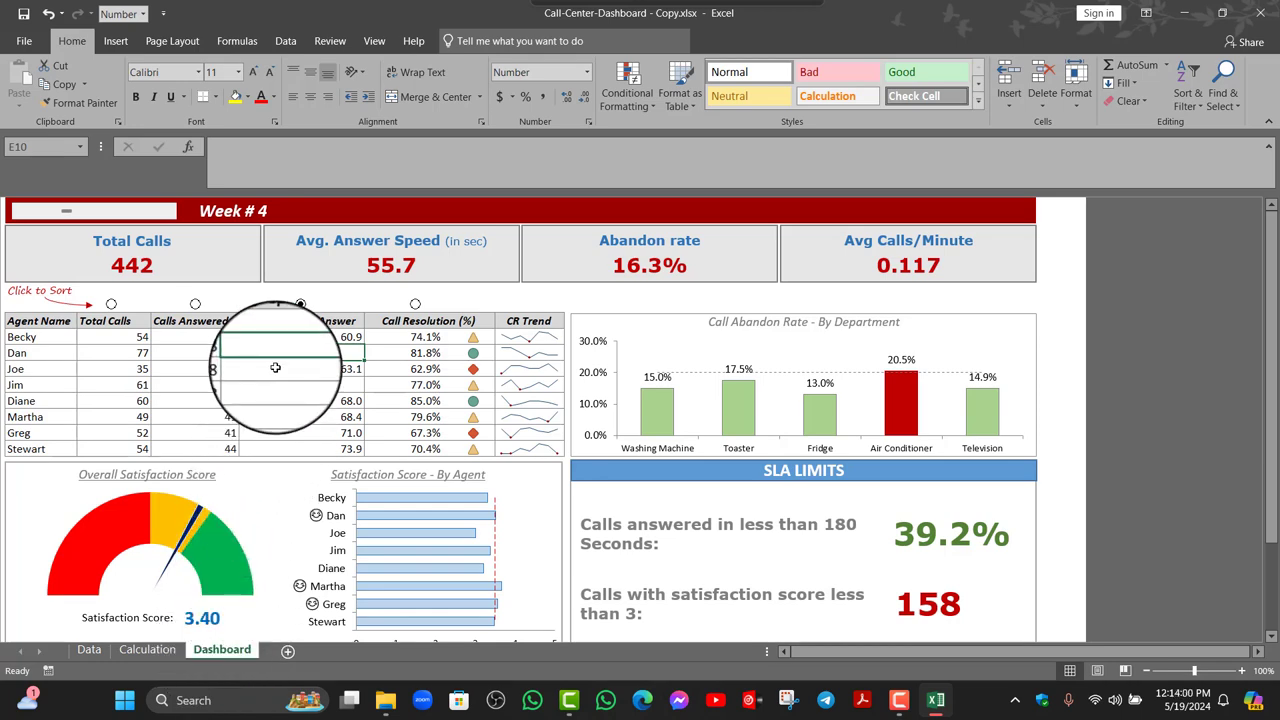
{"action": "left_click", "coordinate": [150, 650]}
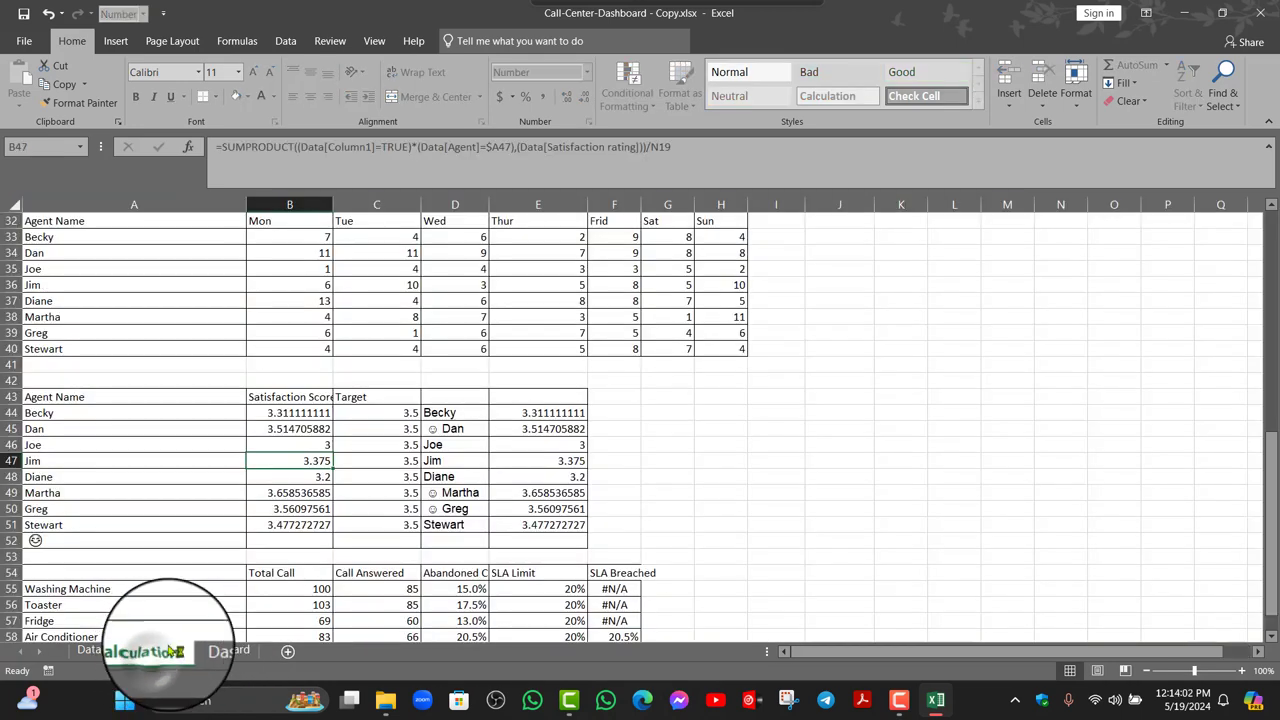
{"action": "left_click", "coordinate": [369, 449]}
{"action": "double_click", "coordinate": [369, 449]}
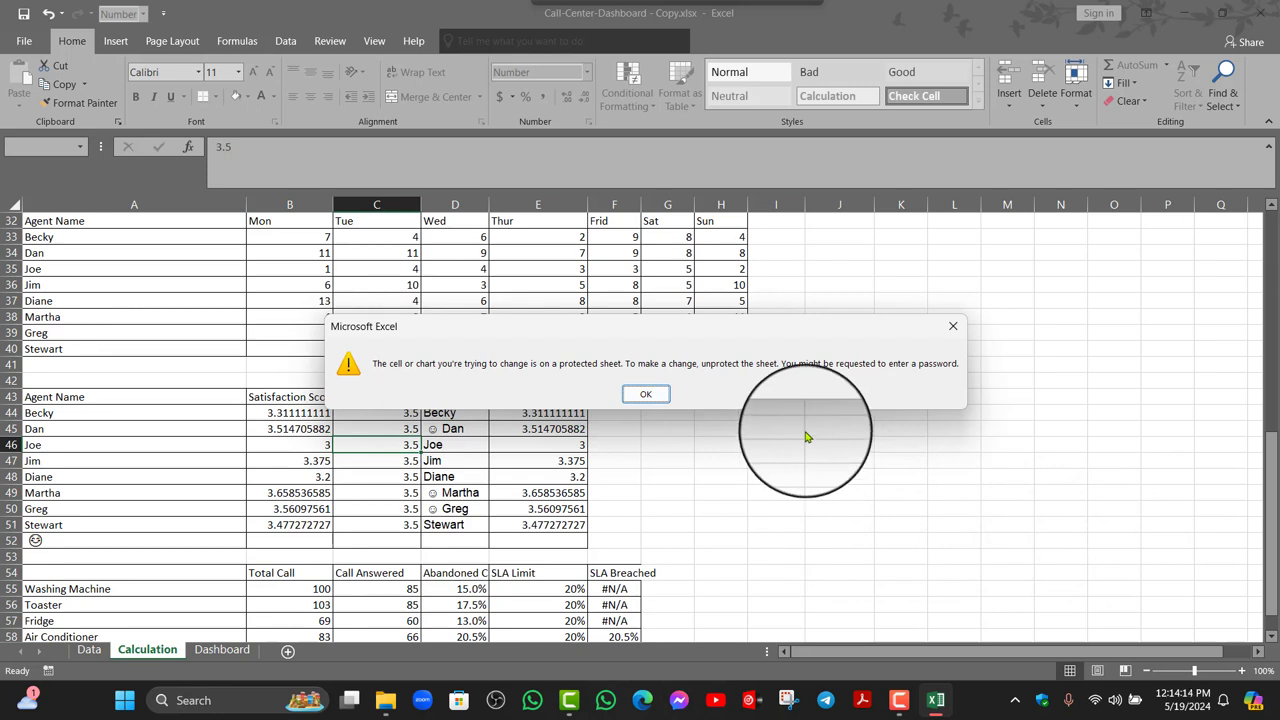
{"action": "left_click", "coordinate": [645, 393]}
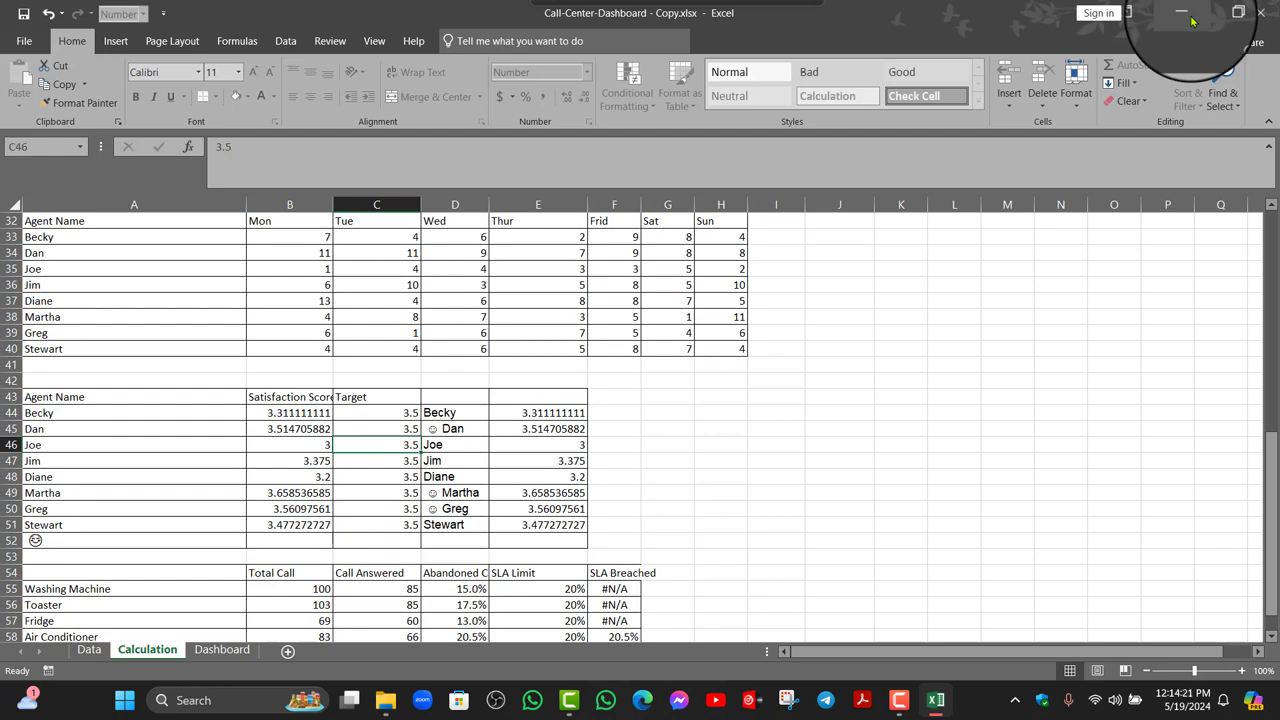
Review the Dashboard, Calculation and Data sheets, then close Excel without saving the copy
{"action": "left_click", "coordinate": [220, 650]}
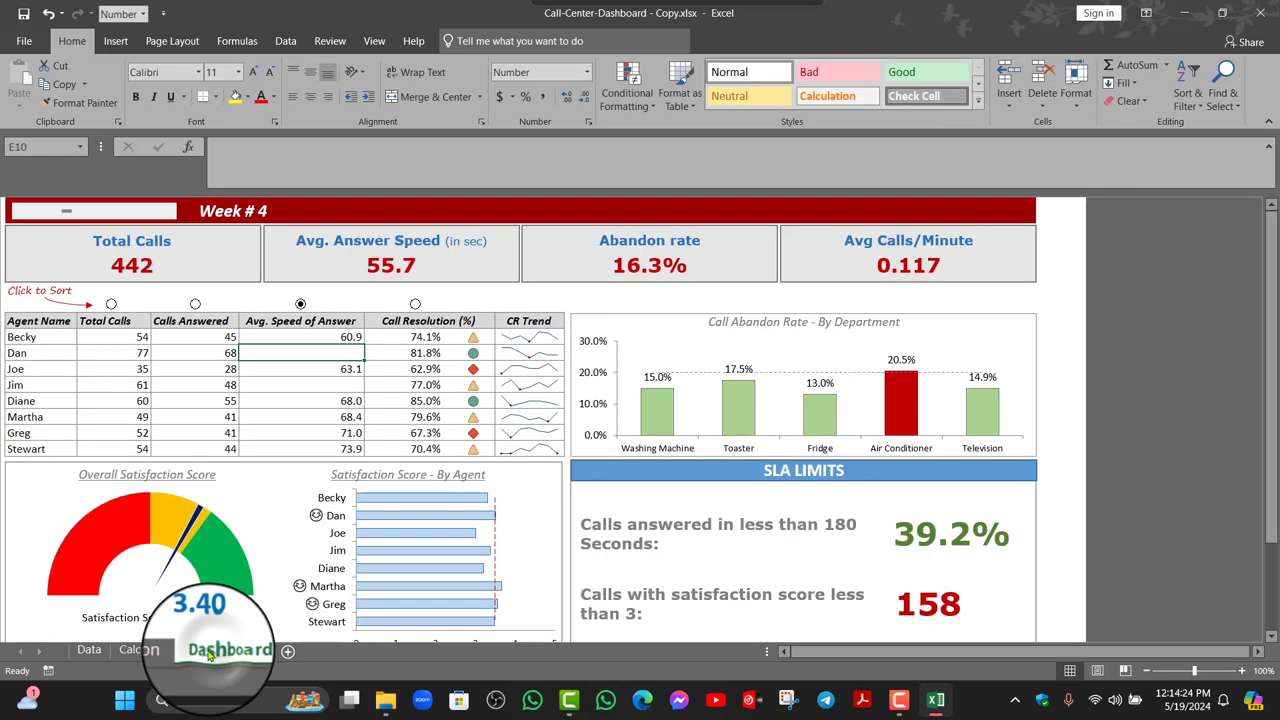
{"action": "left_click", "coordinate": [139, 650]}
{"action": "left_click", "coordinate": [88, 650]}
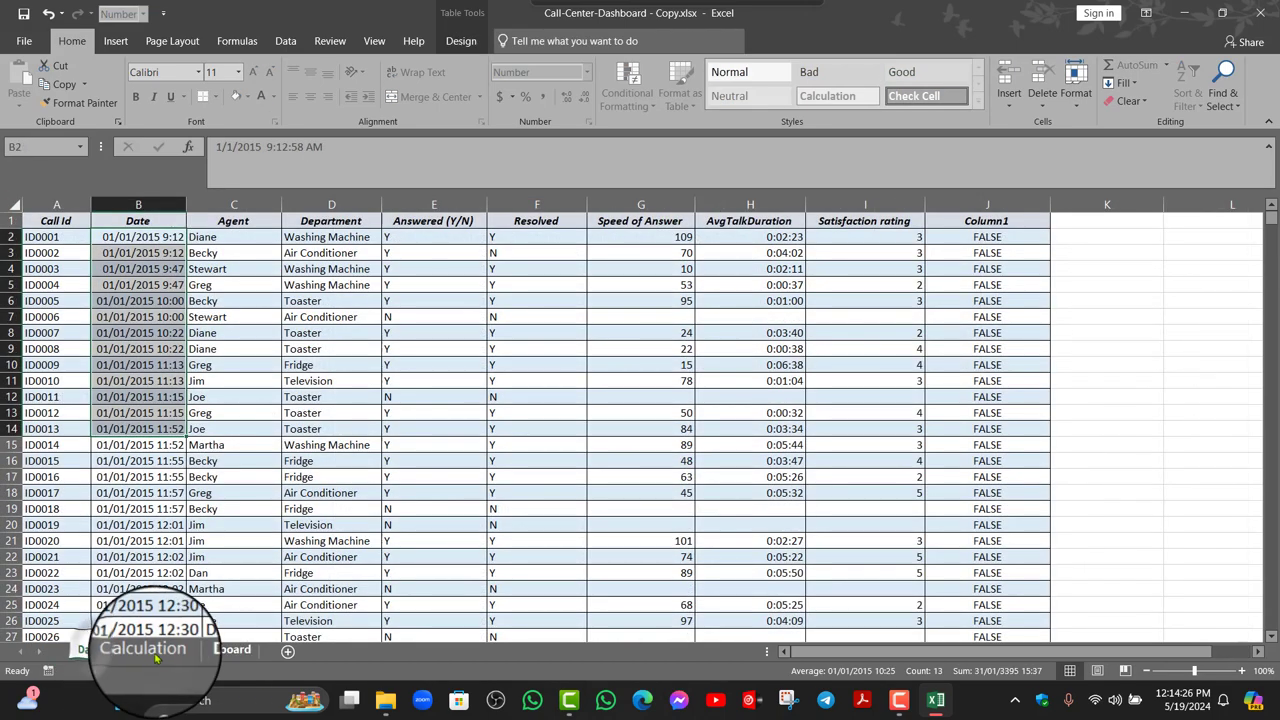
{"action": "left_click", "coordinate": [148, 650]}
{"action": "left_click", "coordinate": [222, 650]}
{"action": "scroll", "coordinate": [528, 414], "scroll_direction": "down", "scroll_amount": 4}
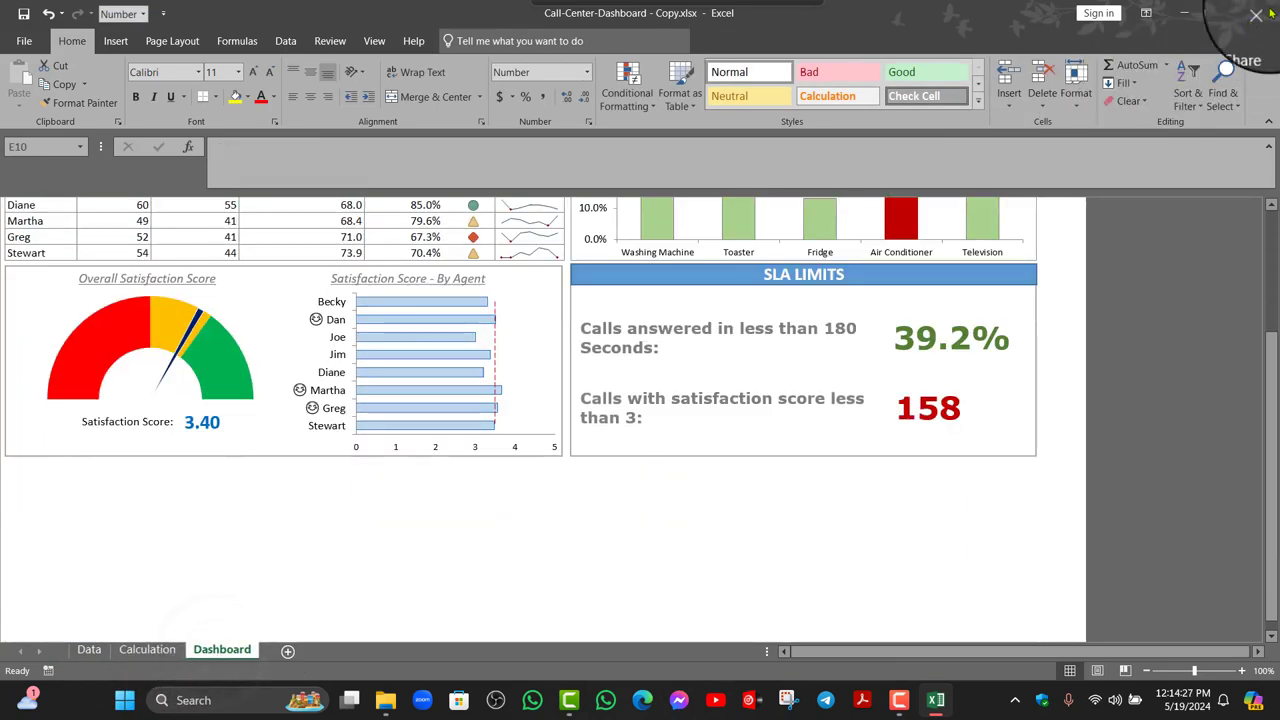
{"action": "left_click", "coordinate": [1256, 14]}
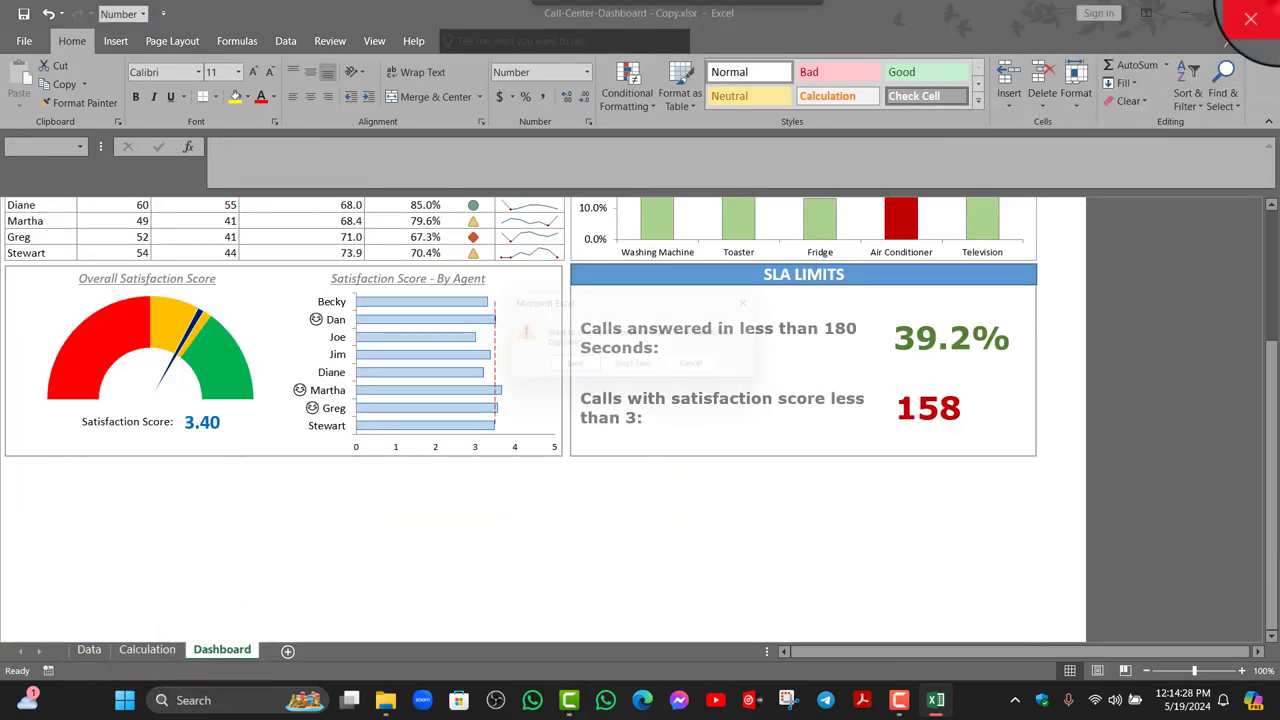
{"action": "left_click", "coordinate": [636, 372]}
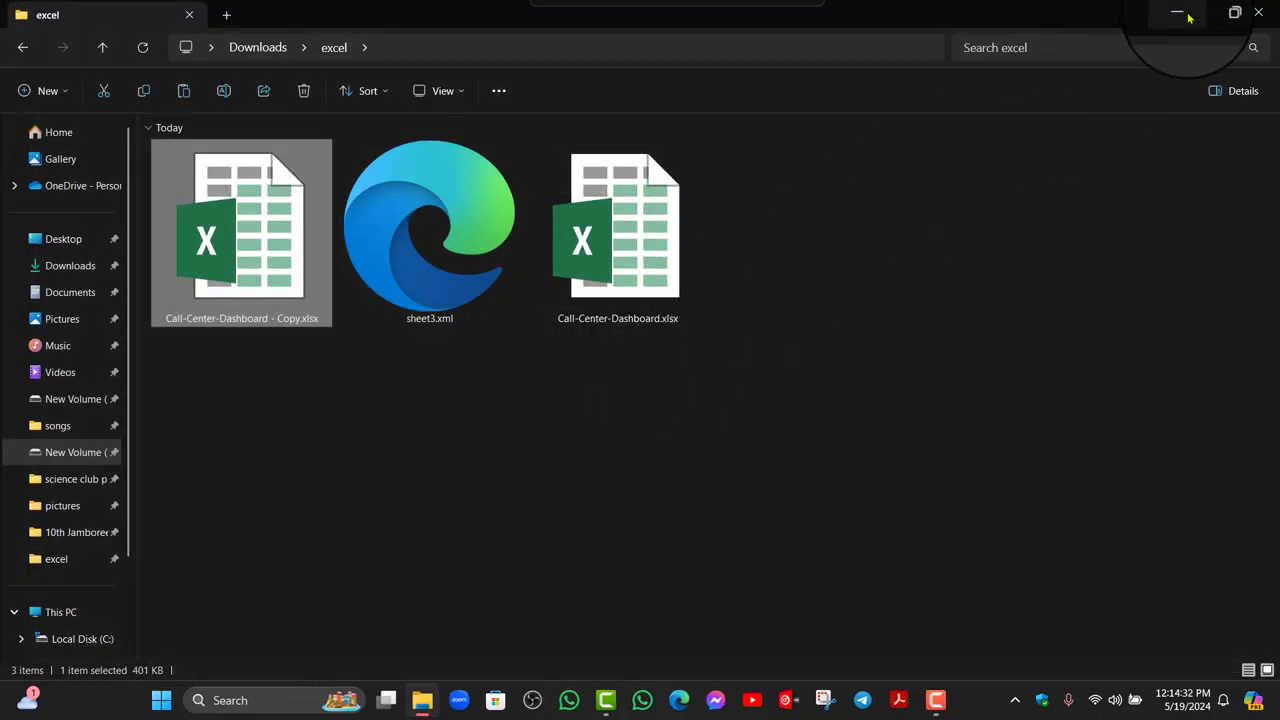